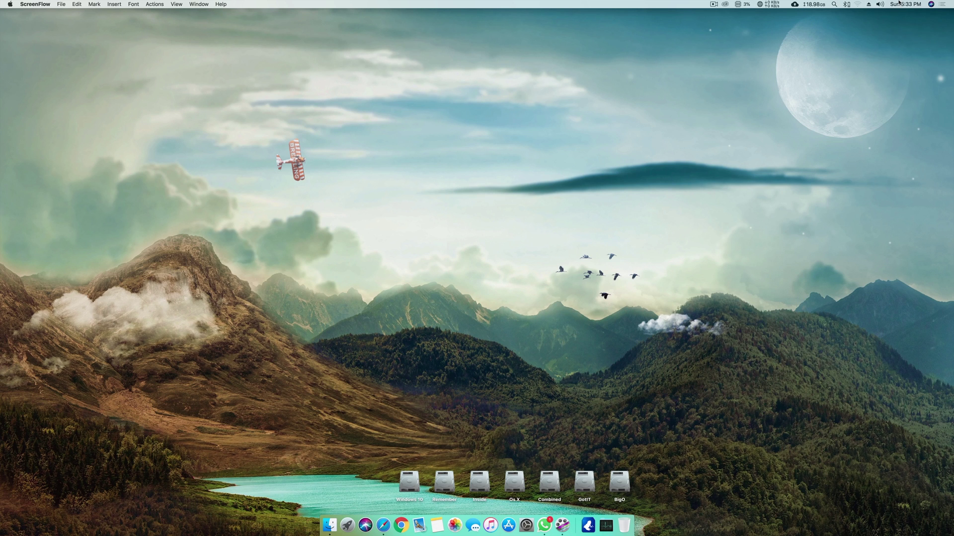
- Show the Notification Center panel, then hide it again
{"action": "left_click", "coordinate": [941, 4]}
{"action": "left_click", "coordinate": [941, 4]}
- View the About This Mac overview showing macOS High Sierra 10.13.4, then close it
{"action": "left_click", "coordinate": [10, 4]}
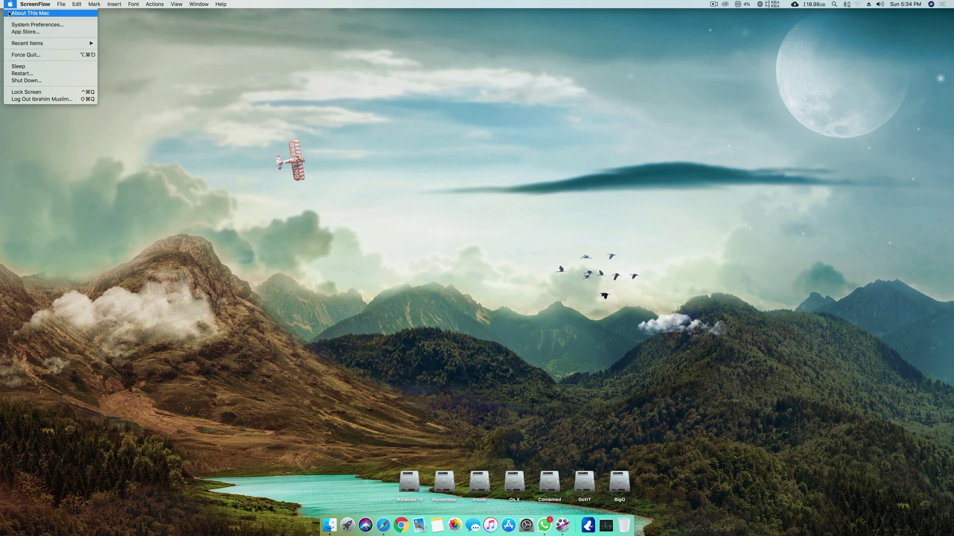
{"action": "left_click", "coordinate": [28, 14]}
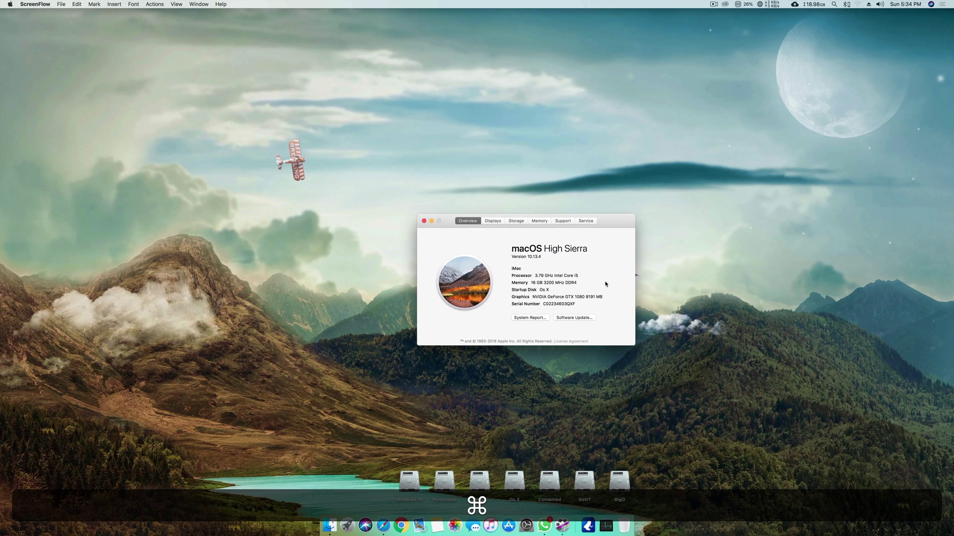
{"action": "left_click_drag", "start_coordinate": [625, 213], "coordinate": [618, 183]}
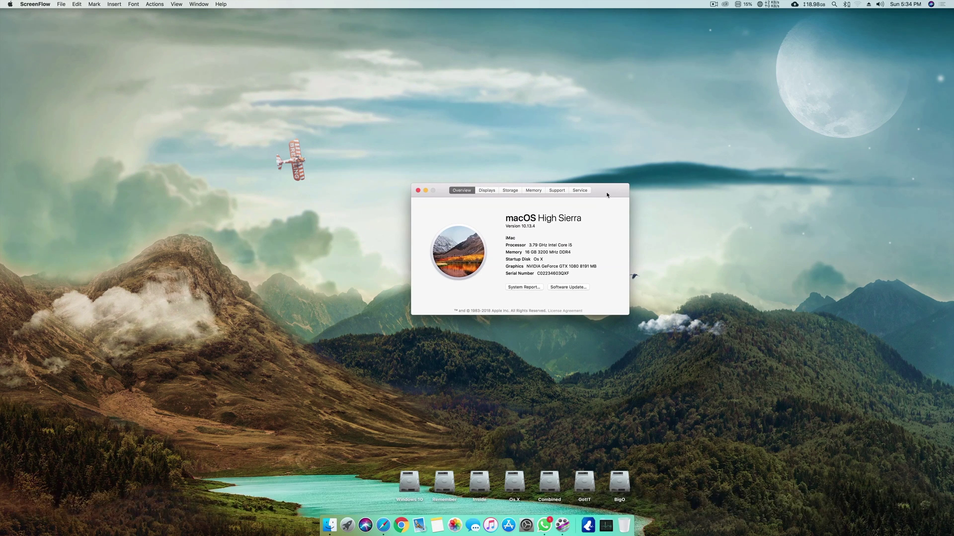
{"action": "left_click", "coordinate": [419, 191]}
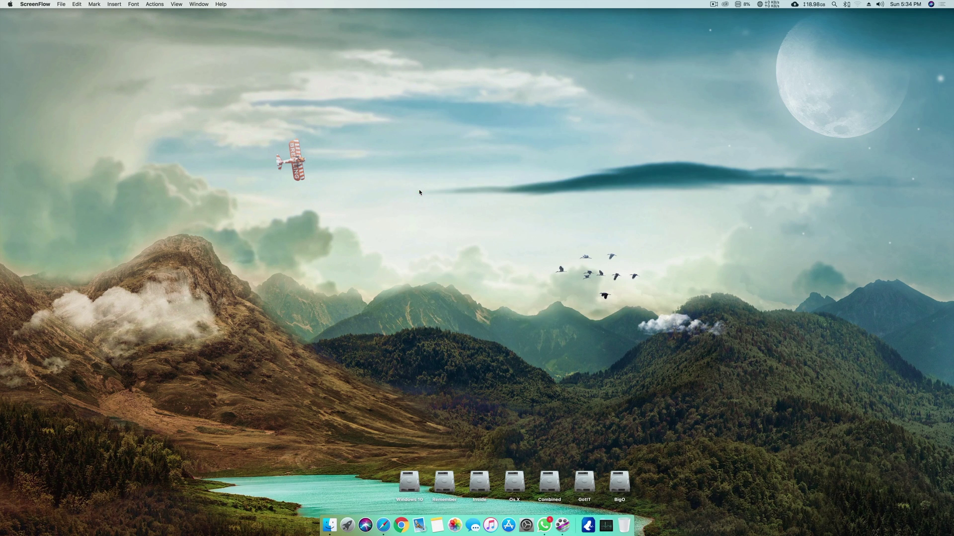
- Launch Geekbench 4 through Spotlight by searching 'geek'
{"action": "key", "text": "ctrl+space"}
{"action": "type", "text": "geek"}
{"action": "key", "text": "BackSpace"}
{"action": "type", "text": "k"}
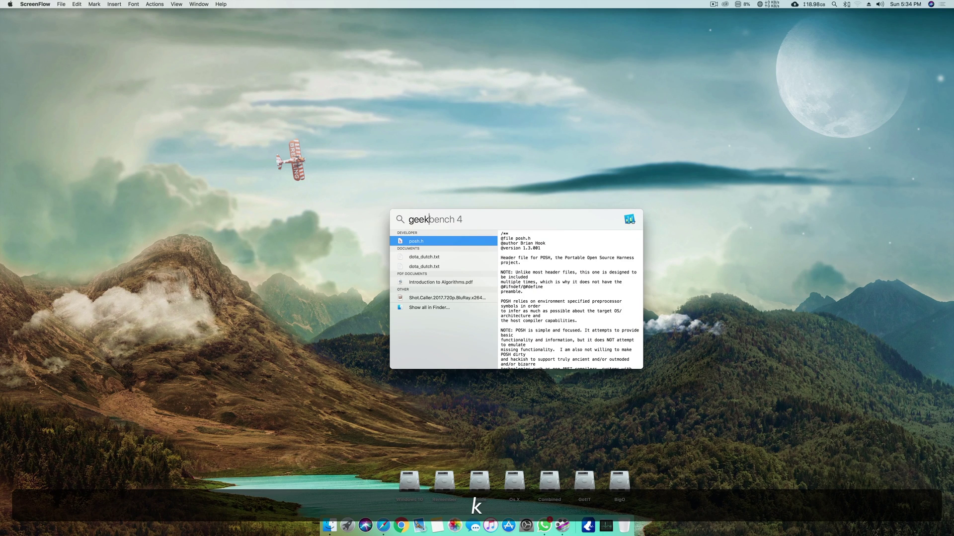
{"action": "key", "text": "Return"}
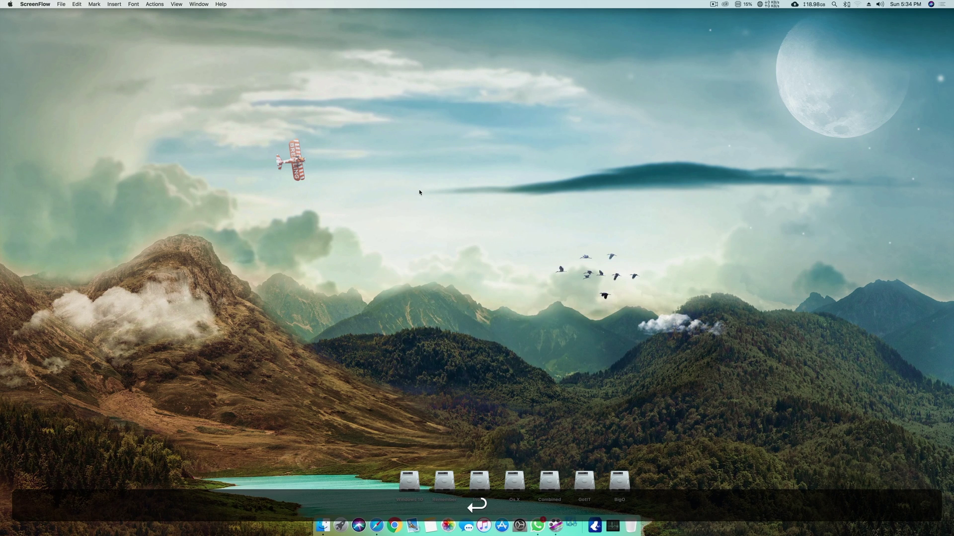
- Set the Compute benchmark's API to Metal and run the compute benchmark
{"action": "left_click", "coordinate": [390, 236]}
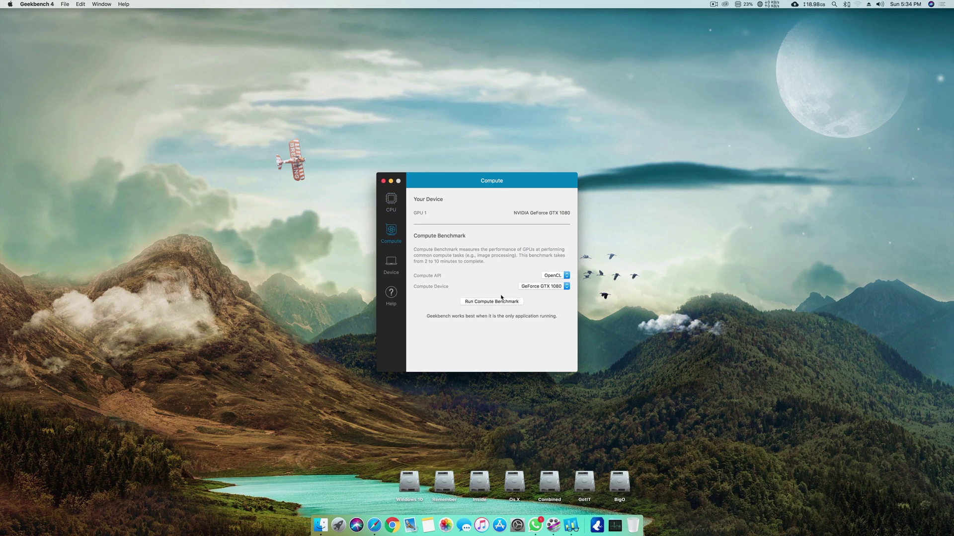
{"action": "left_click", "coordinate": [547, 288]}
{"action": "left_click", "coordinate": [547, 287]}
{"action": "left_click", "coordinate": [557, 276]}
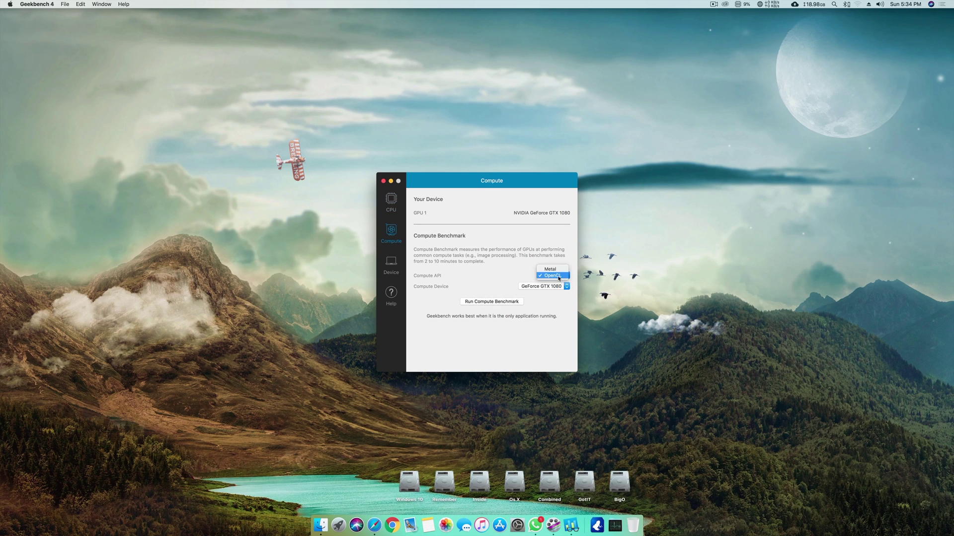
{"action": "left_click", "coordinate": [560, 269]}
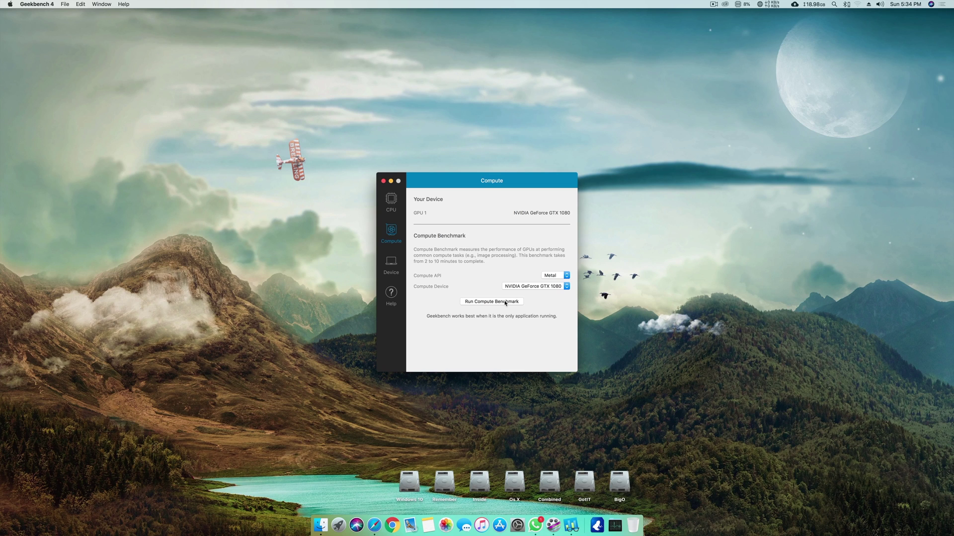
{"action": "left_click", "coordinate": [505, 302]}
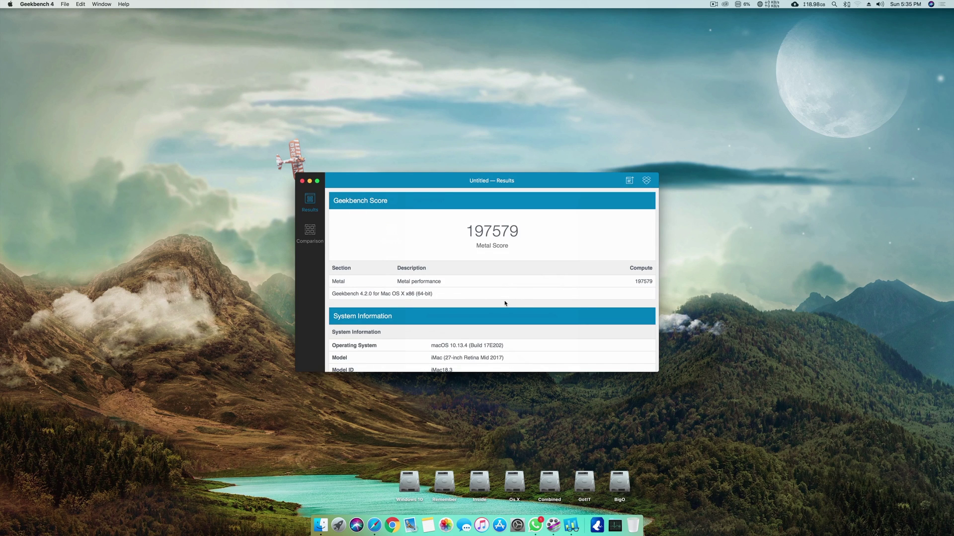
- Save the Metal benchmark results under the name '197'
{"action": "left_click_drag", "start_coordinate": [509, 200], "coordinate": [494, 248]}
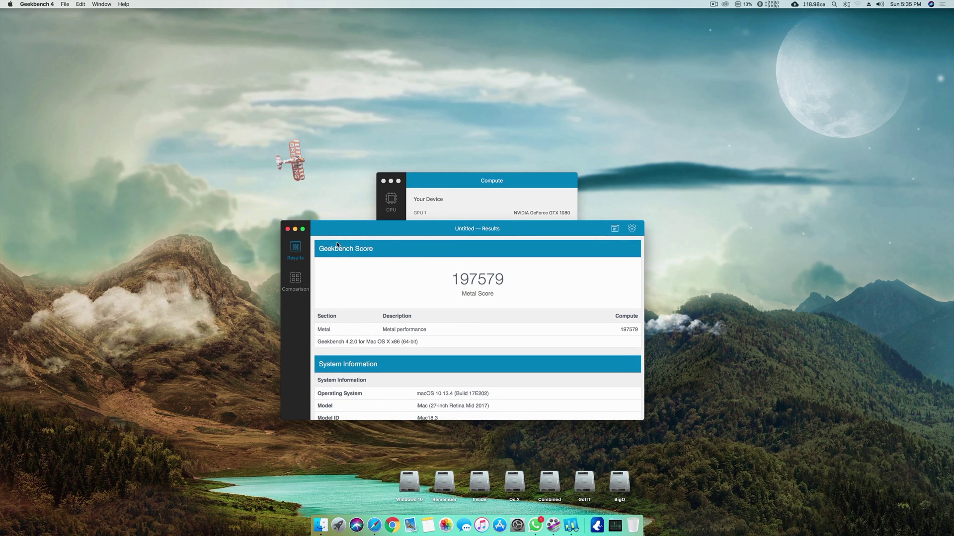
{"action": "left_click", "coordinate": [64, 4]}
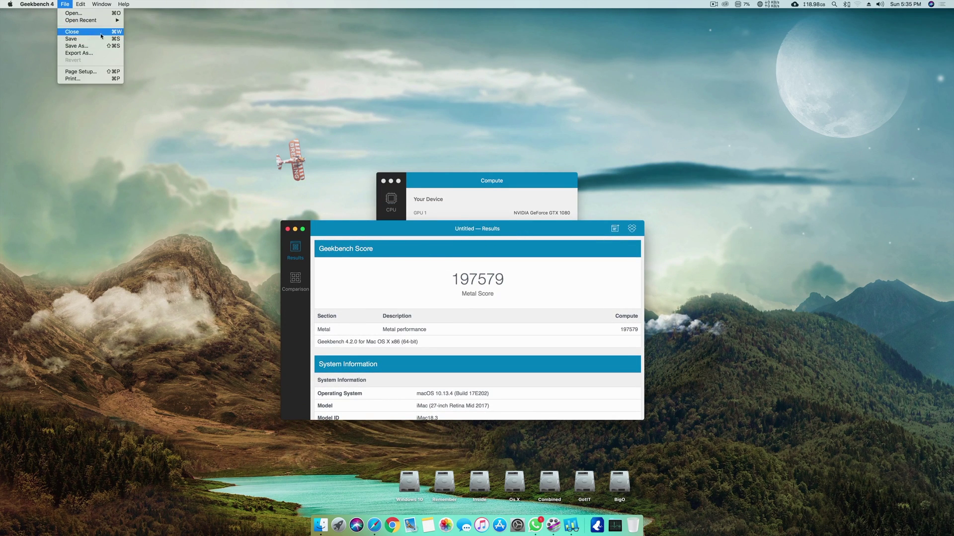
{"action": "left_click", "coordinate": [98, 40]}
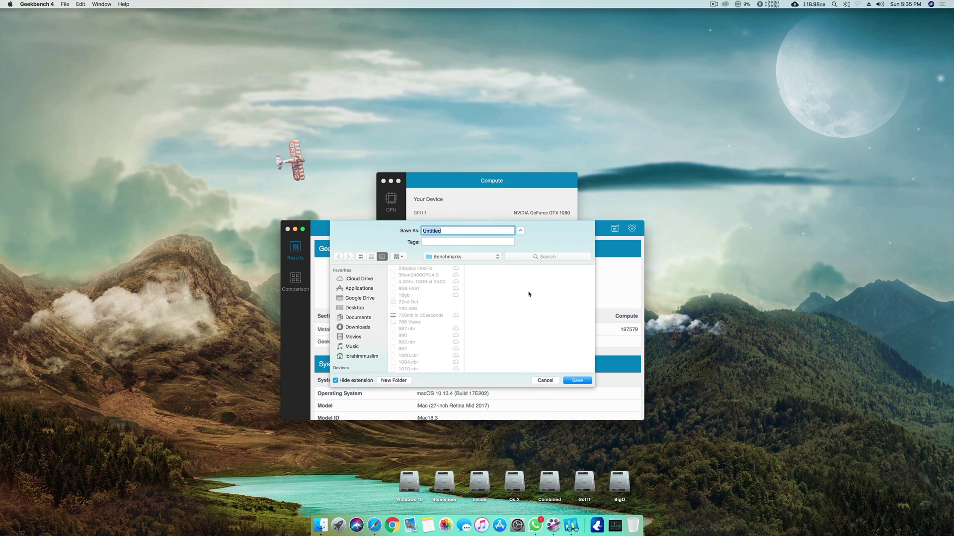
{"action": "type", "text": "197"}
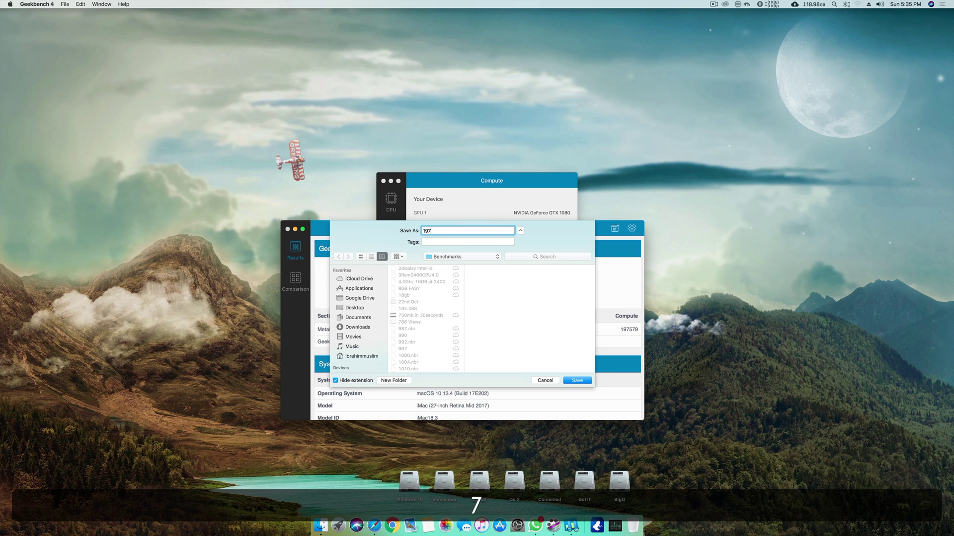
{"action": "key", "text": "Return"}
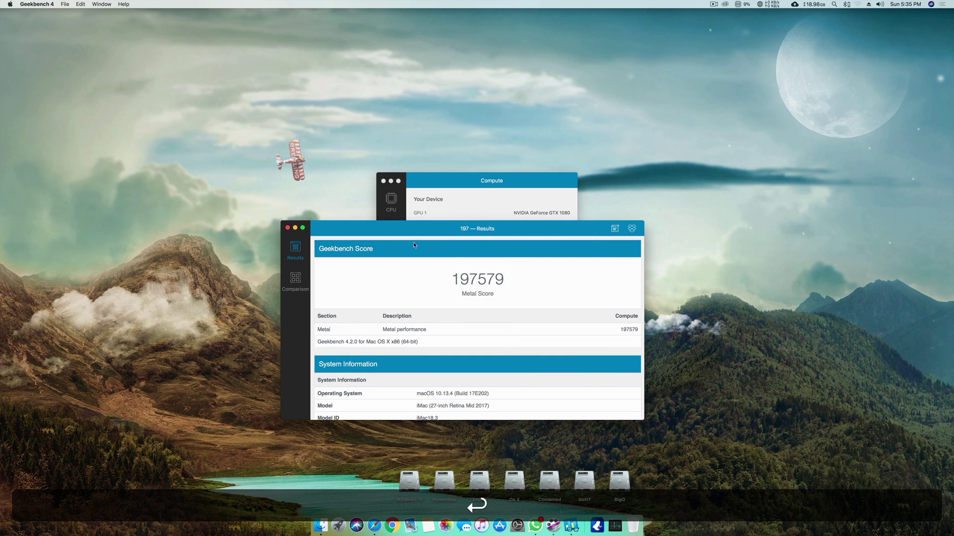
- Close the Results window and the Compute benchmark window
{"action": "left_click", "coordinate": [288, 228]}
{"action": "left_click_drag", "start_coordinate": [472, 179], "coordinate": [432, 182]}
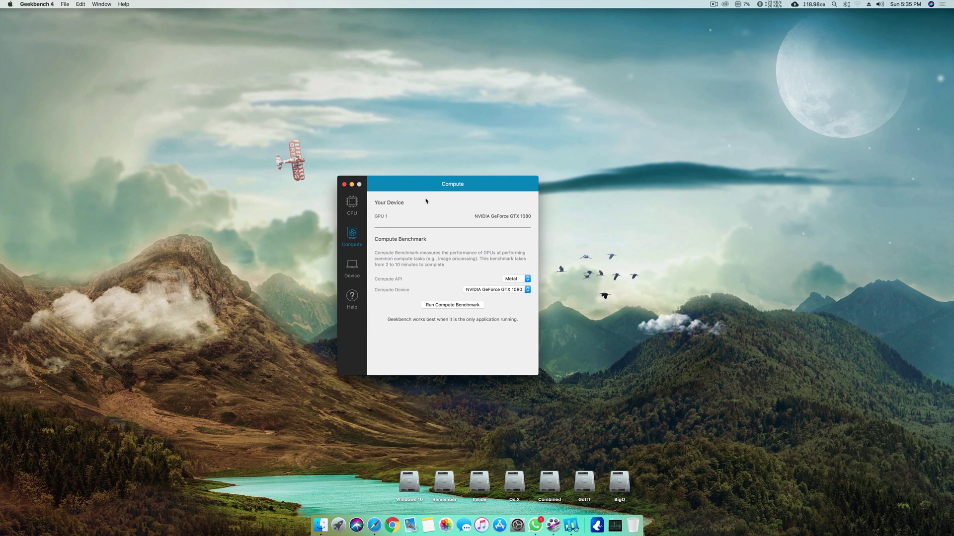
{"action": "left_click", "coordinate": [344, 184]}
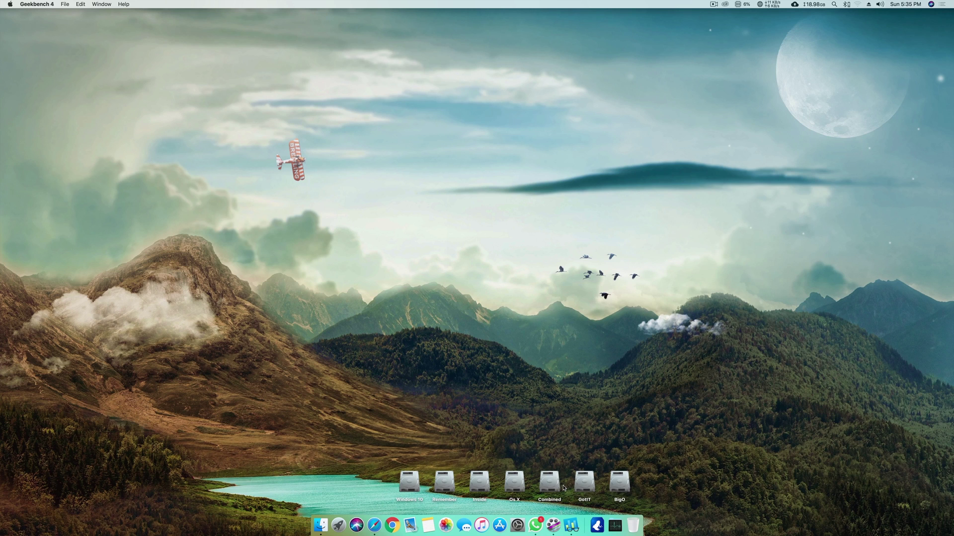
{"action": "key", "text": "super+space"}
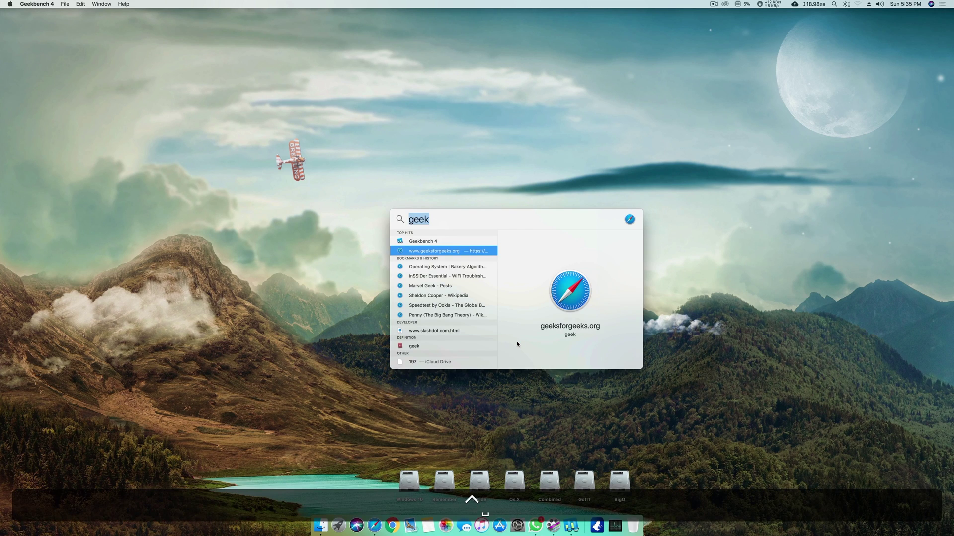
{"action": "key", "text": "BackSpace"}
{"action": "key", "text": "Escape"}
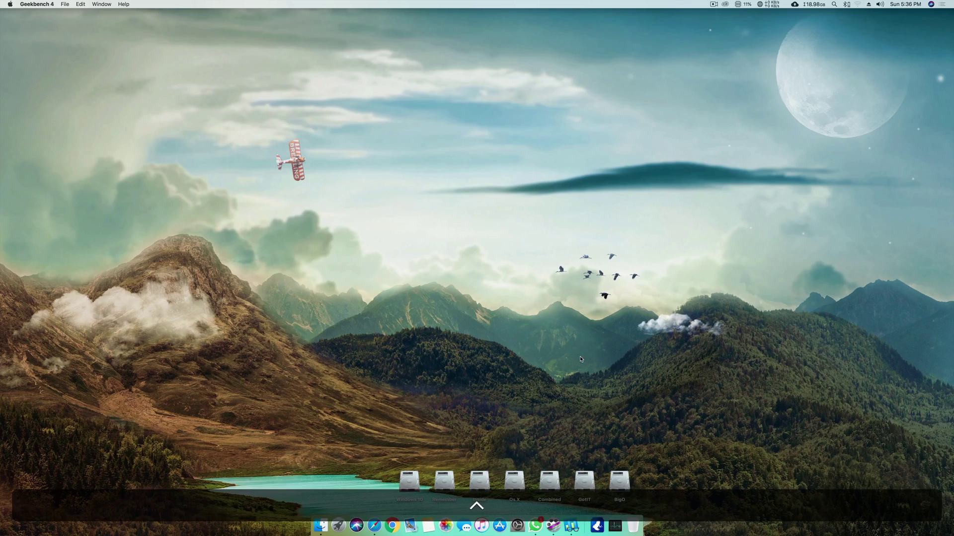
- Open Dashboard and add a new sticky note widget, placed lower left
{"action": "key", "text": "ctrl+space"}
{"action": "key", "text": "F12"}
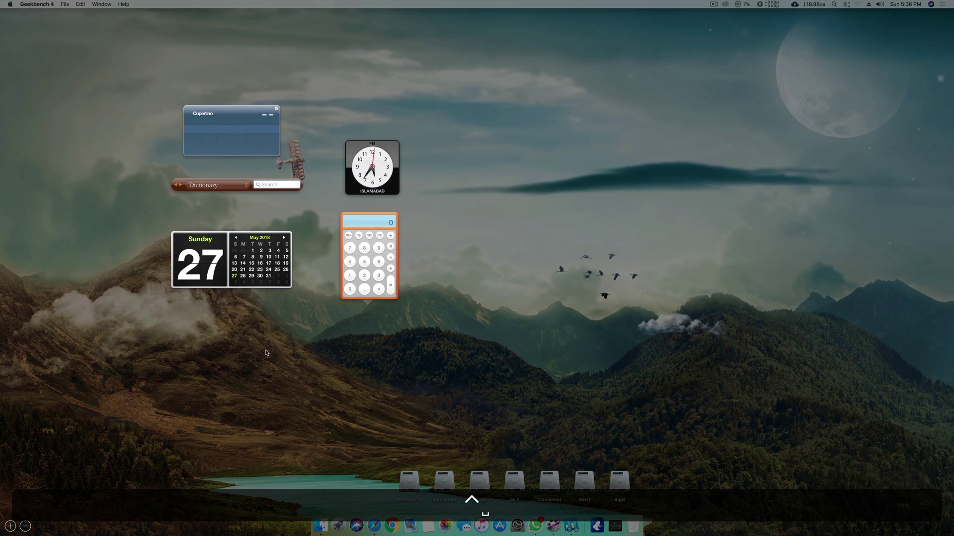
{"action": "key", "text": "F12"}
{"action": "key", "text": "F12"}
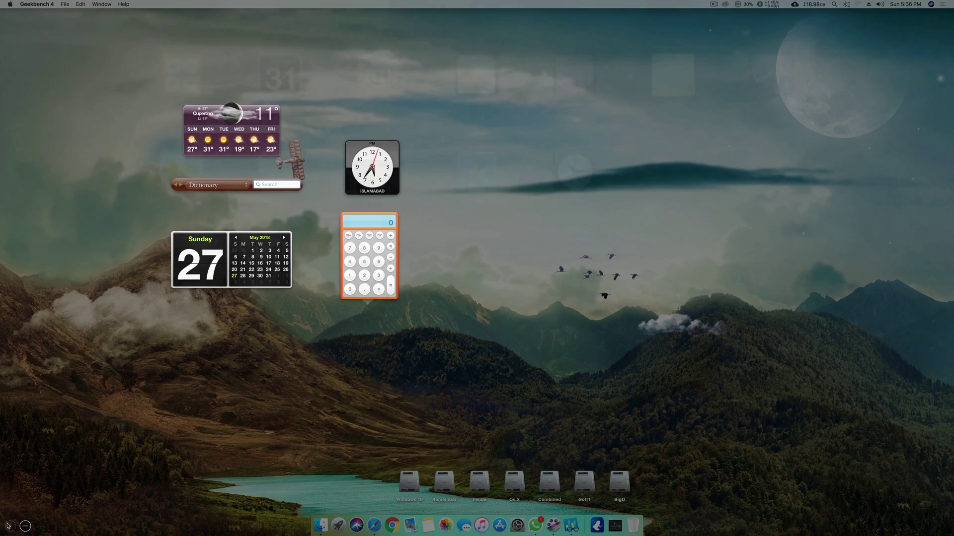
{"action": "left_click", "coordinate": [10, 526]}
{"action": "left_click", "coordinate": [647, 60]}
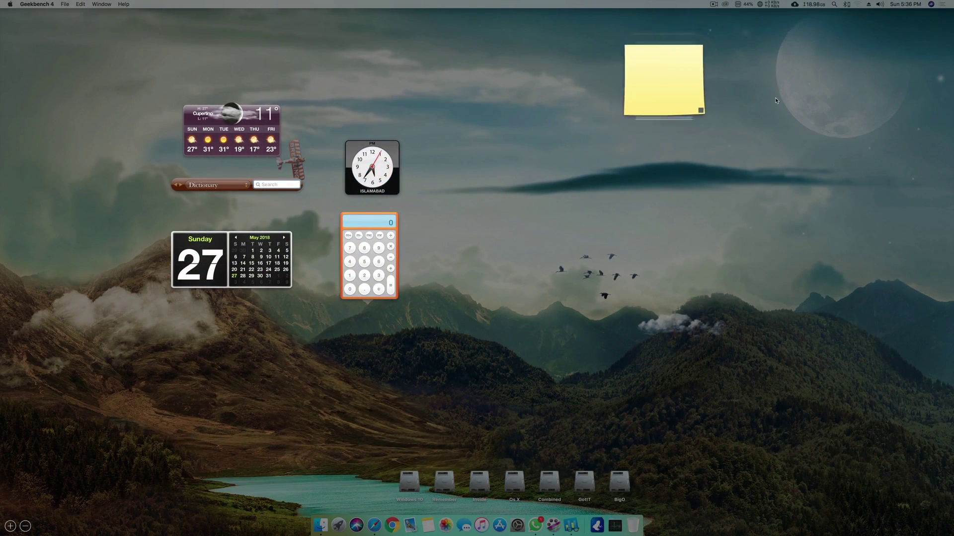
{"action": "left_click_drag", "start_coordinate": [628, 83], "coordinate": [508, 207]}
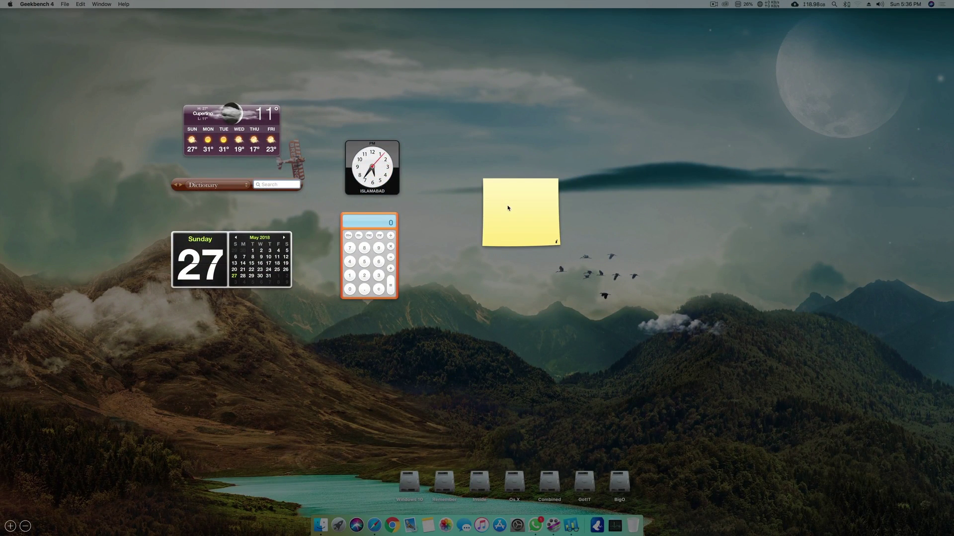
{"action": "left_click", "coordinate": [508, 208]}
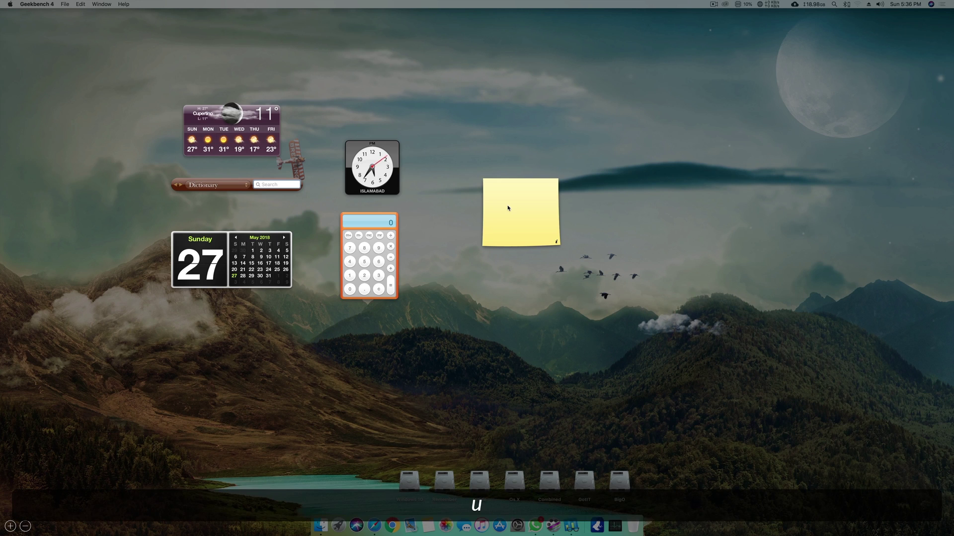
- Write 'Disable you graphics' and 'use the bootflag =' as the note's first two lines
{"action": "type", "text": "Disbale"}
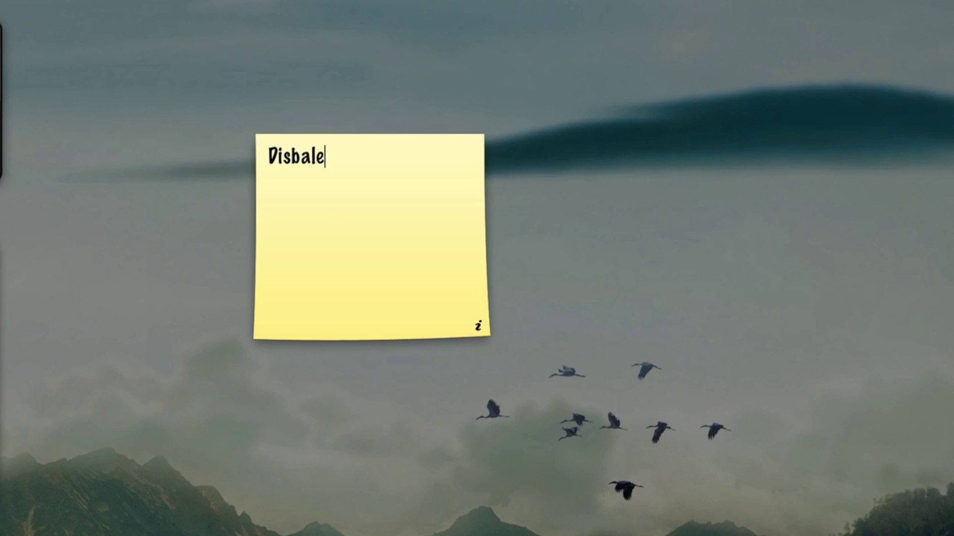
{"action": "key", "text": "BackSpace"}
{"action": "key", "text": "BackSpace"}
{"action": "key", "text": "BackSpace"}
{"action": "key", "text": "BackSpace"}
{"action": "type", "text": "able you graphics"}
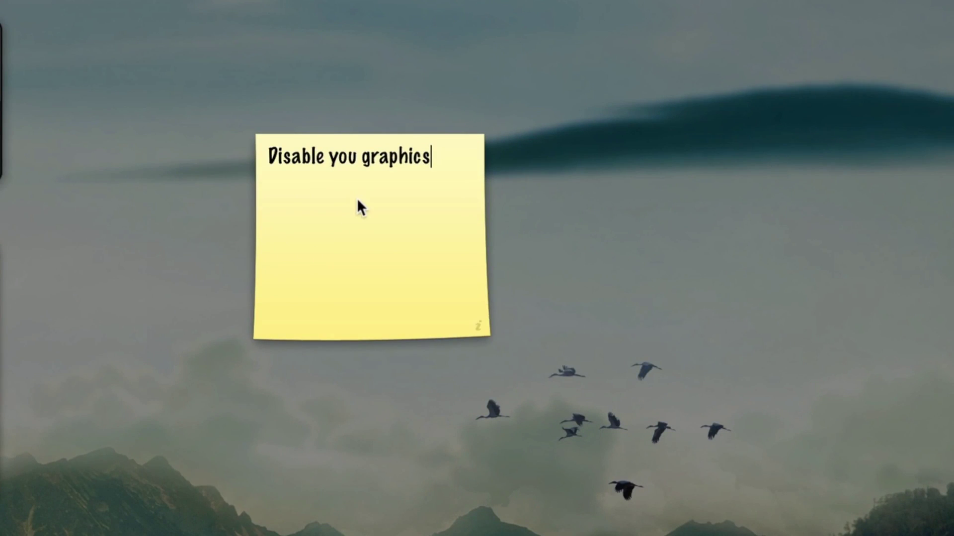
{"action": "left_click_drag", "start_coordinate": [356, 199], "coordinate": [204, 260]}
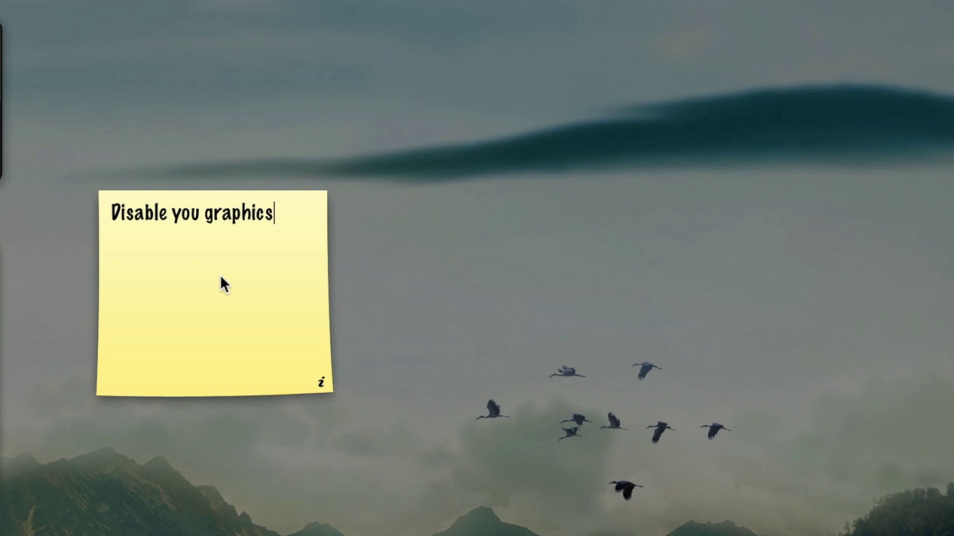
{"action": "key", "text": "Return"}
{"action": "type", "text": "use the bootflag "}
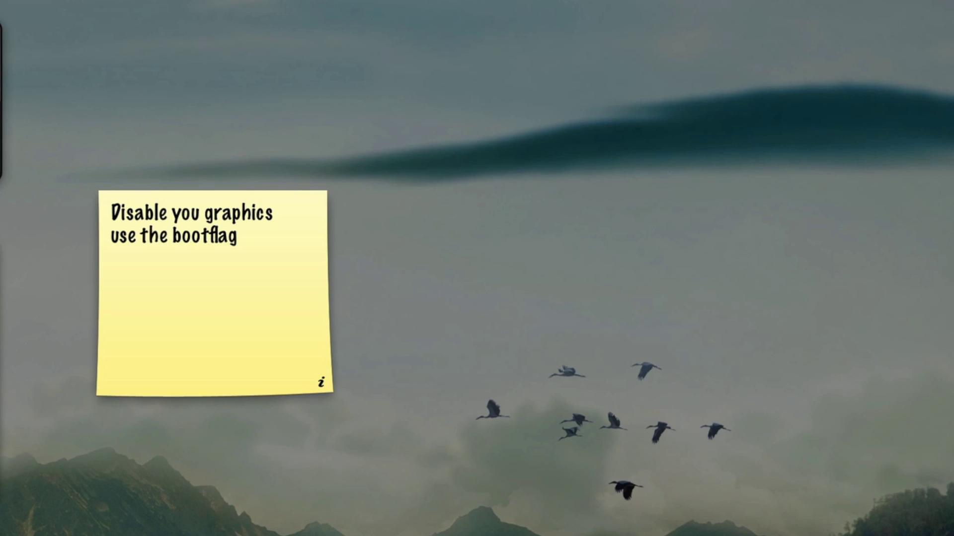
{"action": "type", "text": "="}
{"action": "key", "text": "Return"}
- Add the line 'Nv_disable=1' to the note, leaving an empty line below it
{"action": "type", "text": "Nv_disable-1"}
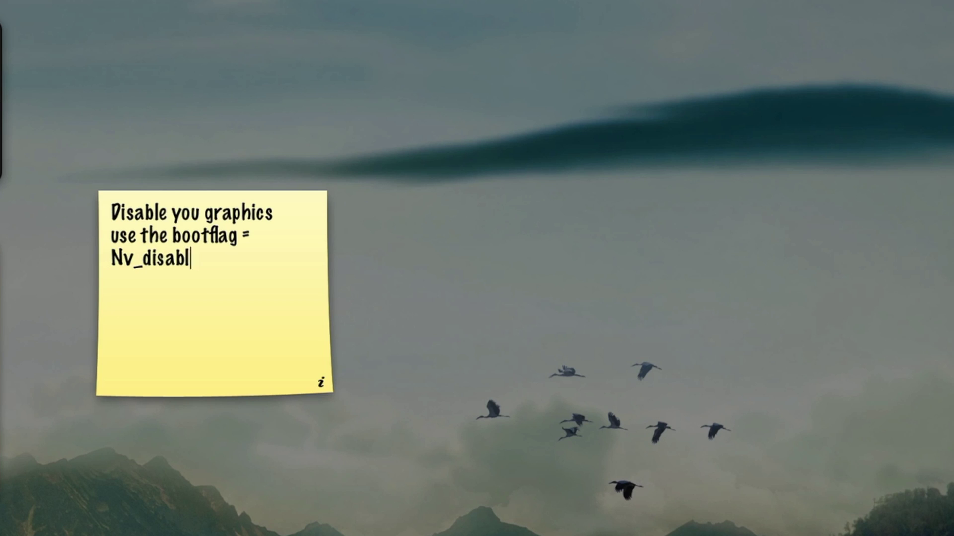
{"action": "key", "text": "BackSpace"}
{"action": "key", "text": "BackSpace"}
{"action": "type", "text": "=1"}
{"action": "key", "text": "Return"}
{"action": "key", "text": "shift+Up"}
{"action": "key", "text": "shift+Down"}
{"action": "left_click", "coordinate": [112, 257]}
{"action": "key", "text": "Return"}
{"action": "key", "text": "Return"}
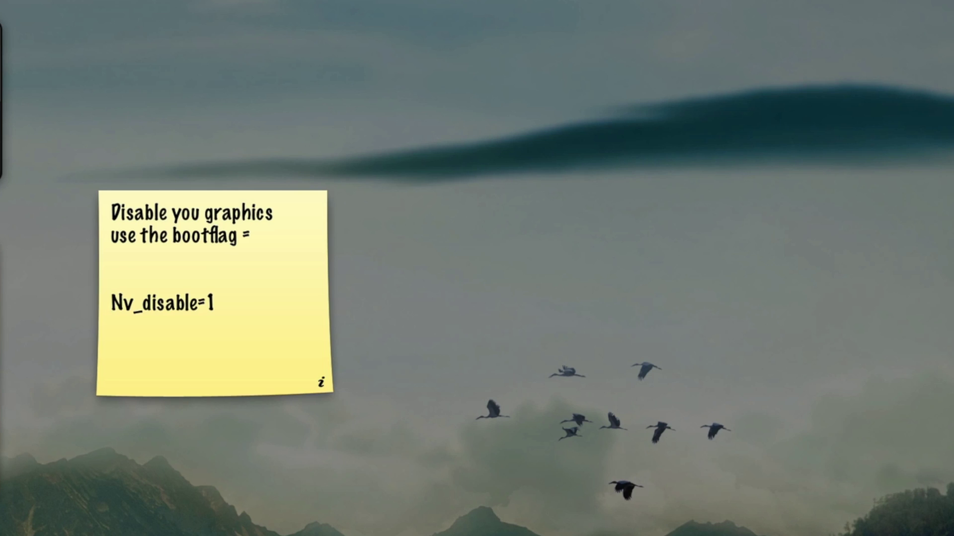
{"action": "key", "text": "BackSpace"}
{"action": "left_click", "coordinate": [125, 281]}
{"action": "left_click", "coordinate": [111, 303]}
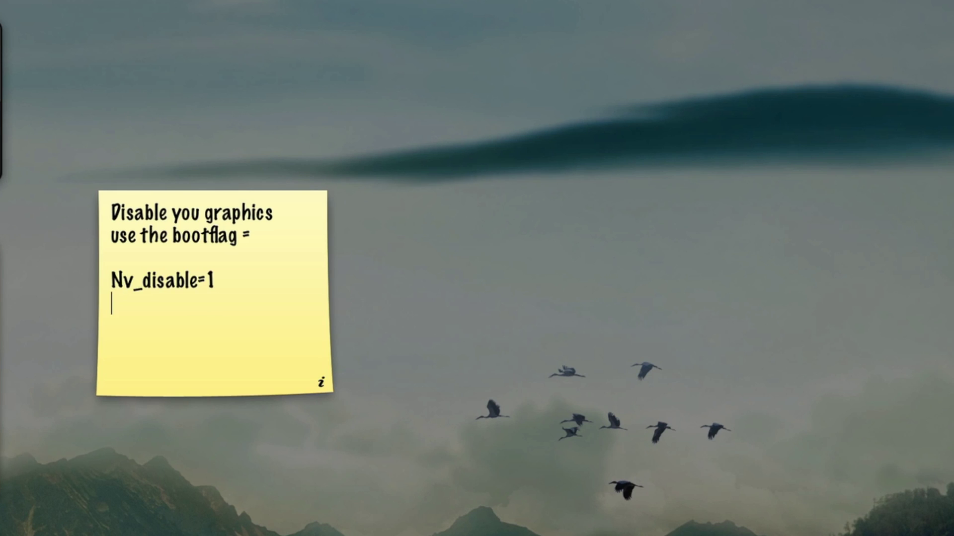
{"action": "key", "text": "Return"}
{"action": "left_click", "coordinate": [111, 303]}
- Add the lines 'kext-dev-mode=1' and 'npci=0x2000' to the note
{"action": "type", "text": "kext-dev-mod"}
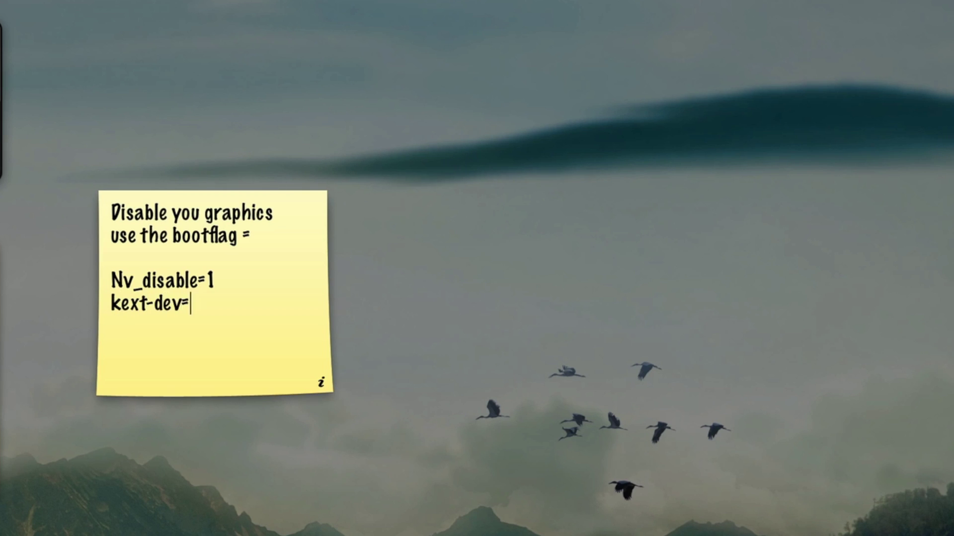
{"action": "type", "text": "e=1"}
{"action": "key", "text": "Return"}
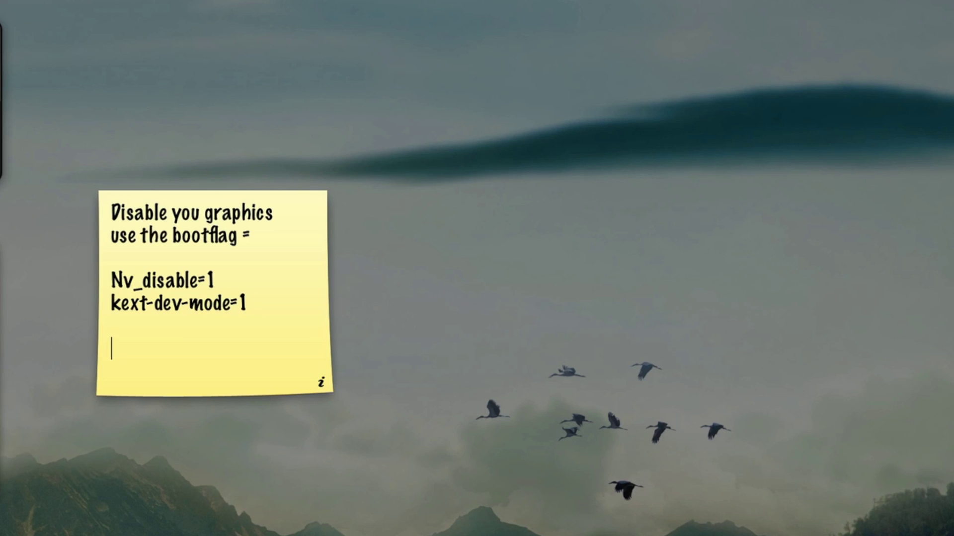
{"action": "type", "text": "npci="}
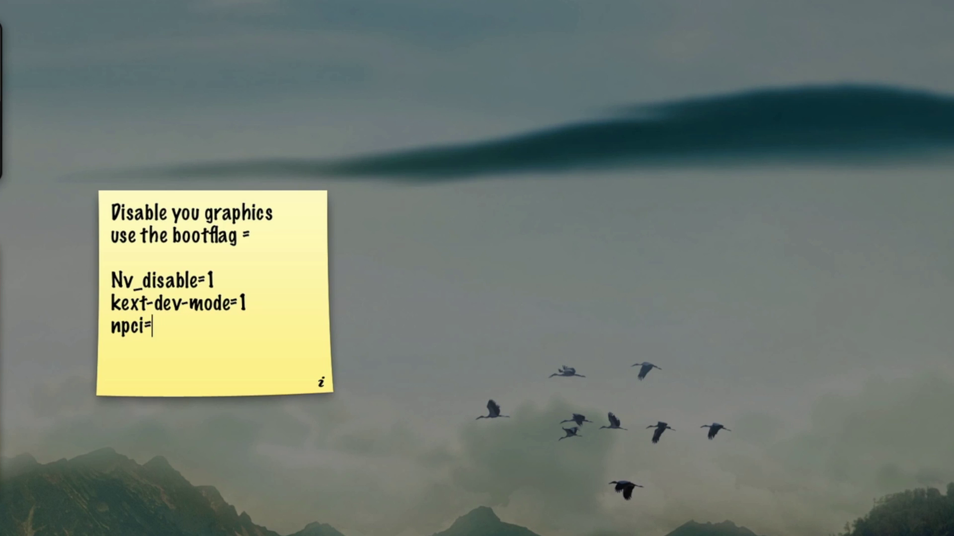
{"action": "type", "text": "0x2000"}
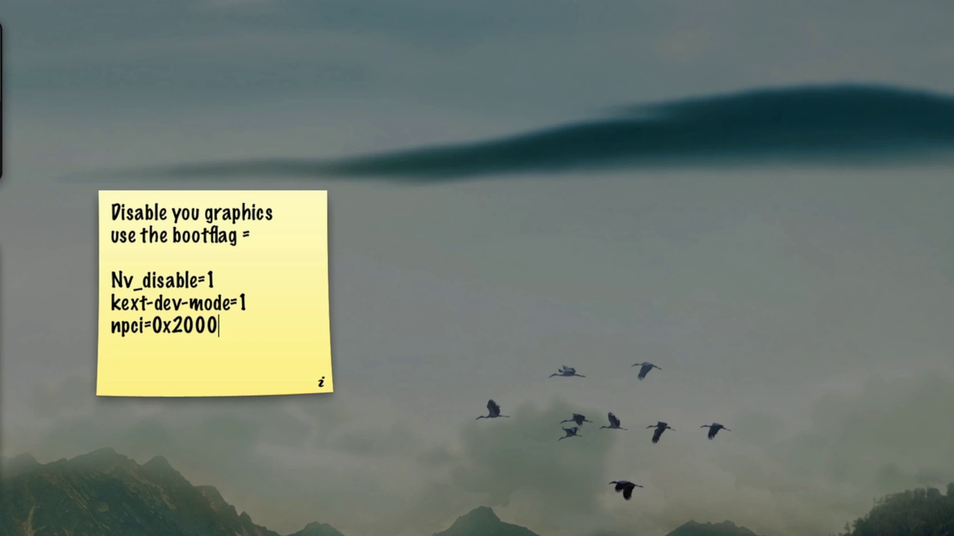
{"action": "key", "text": "Return"}
{"action": "key", "text": "BackSpace"}
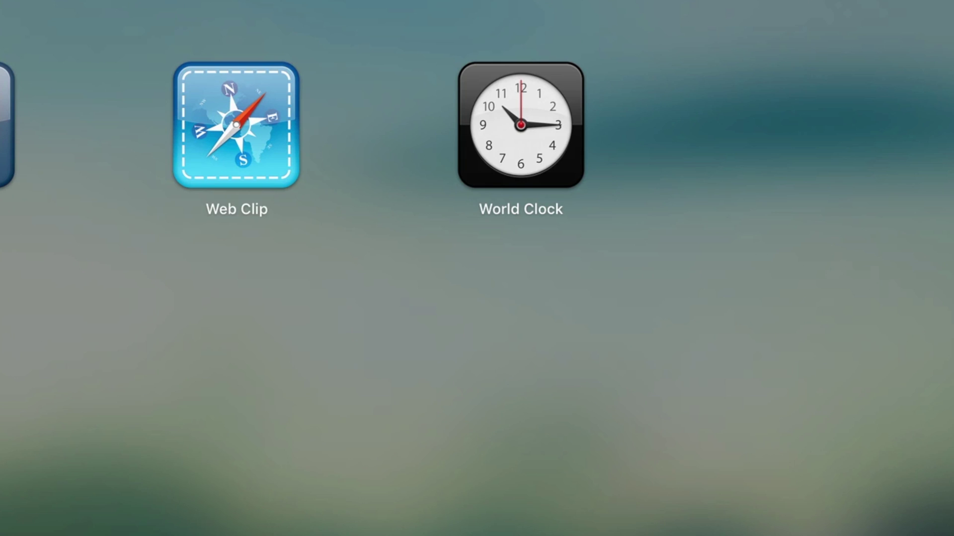
- Add a second sticky note beside the first reading 'disable/unclick nvidia web drivers', then exit Dashboard
{"action": "left_click", "coordinate": [421, 142]}
{"action": "left_click_drag", "start_coordinate": [565, 315], "coordinate": [476, 328]}
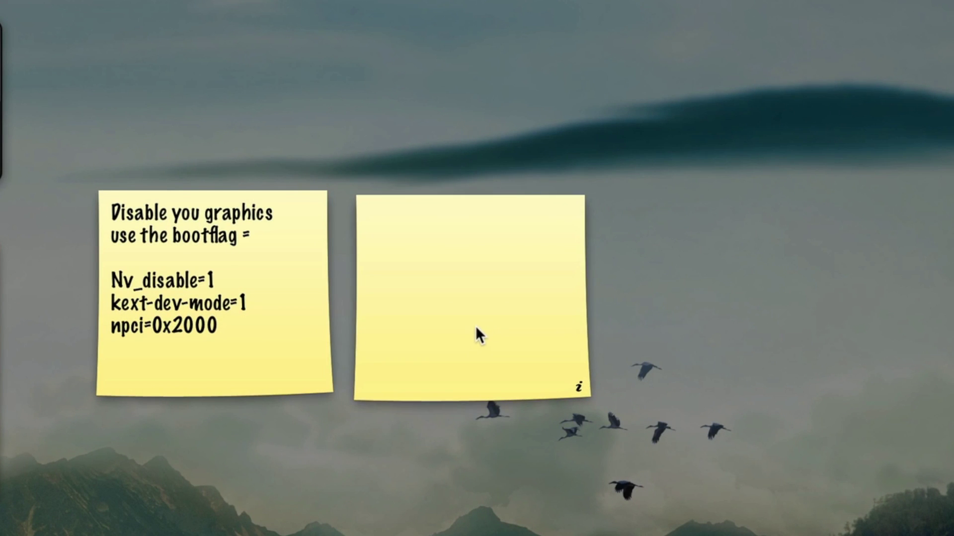
{"action": "left_click", "coordinate": [471, 276]}
{"action": "type", "text": "disable "}
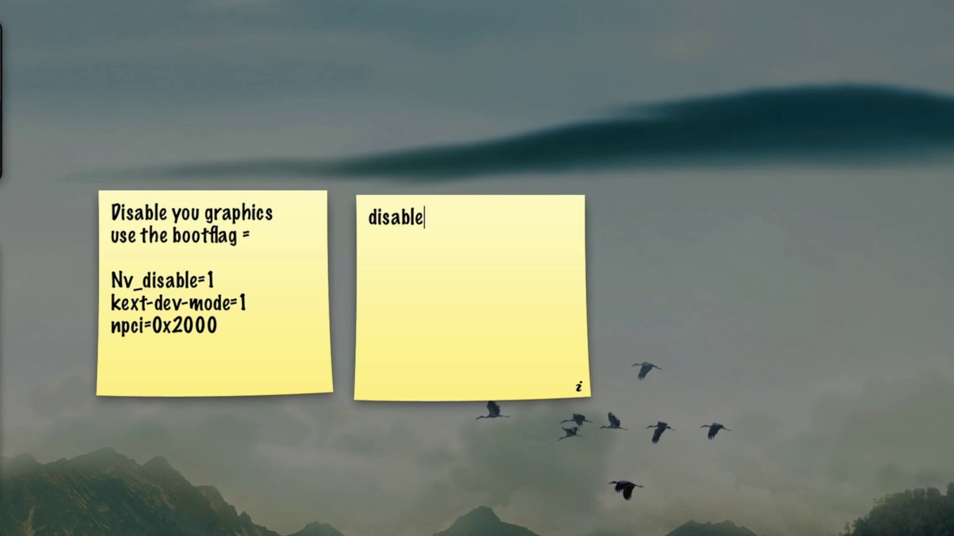
{"action": "type", "text": "u"}
{"action": "key", "text": "BackSpace"}
{"action": "key", "text": "BackSpace"}
{"action": "type", "text": "/unlcik"}
{"action": "key", "text": "BackSpace"}
{"action": "key", "text": "BackSpace"}
{"action": "key", "text": "BackSpace"}
{"action": "key", "text": "BackSpace"}
{"action": "type", "text": "click"}
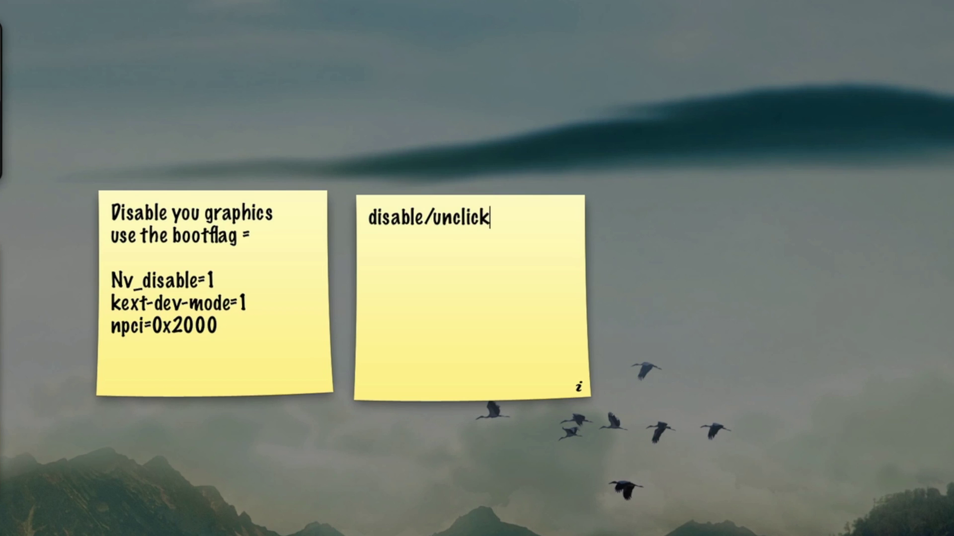
{"action": "key", "text": "Return"}
{"action": "type", "text": "nvid"}
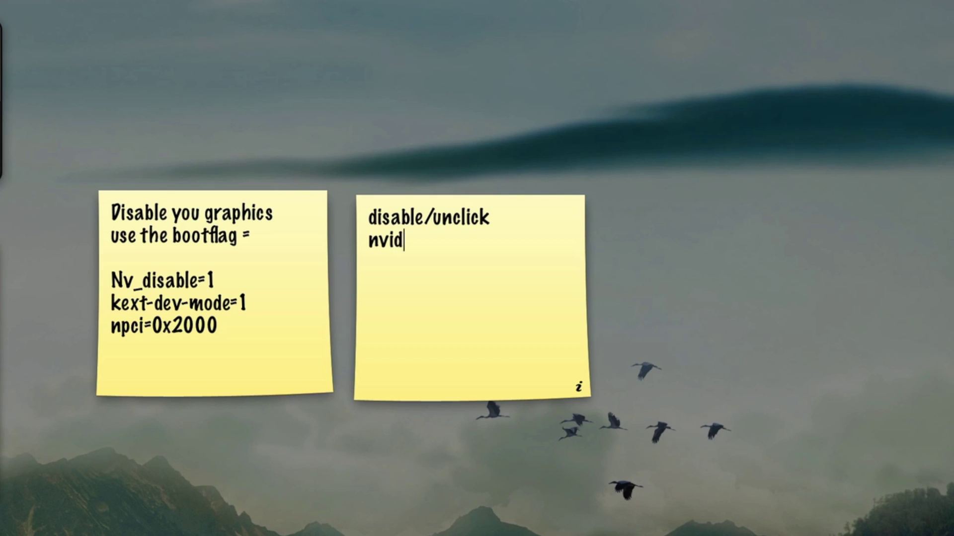
{"action": "type", "text": "ia web drivers"}
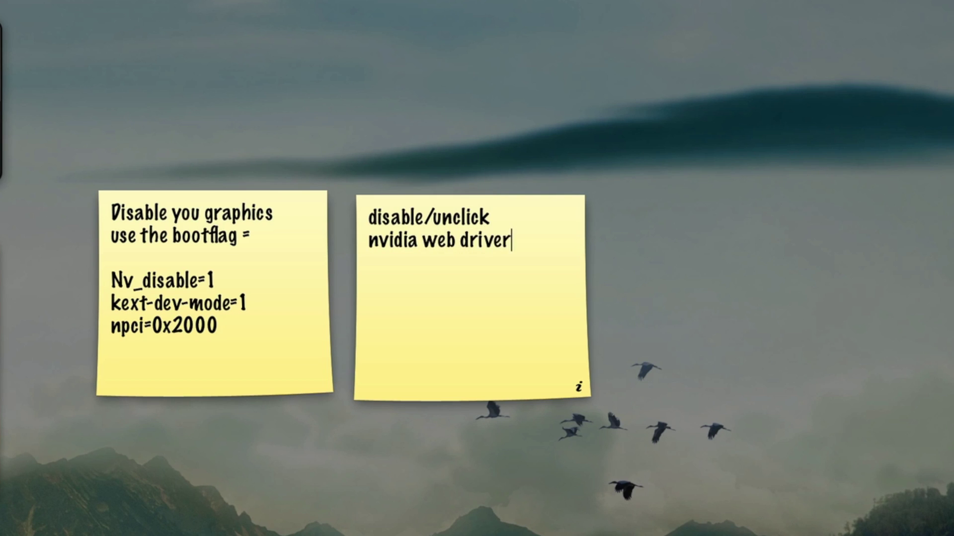
{"action": "key", "text": "Return"}
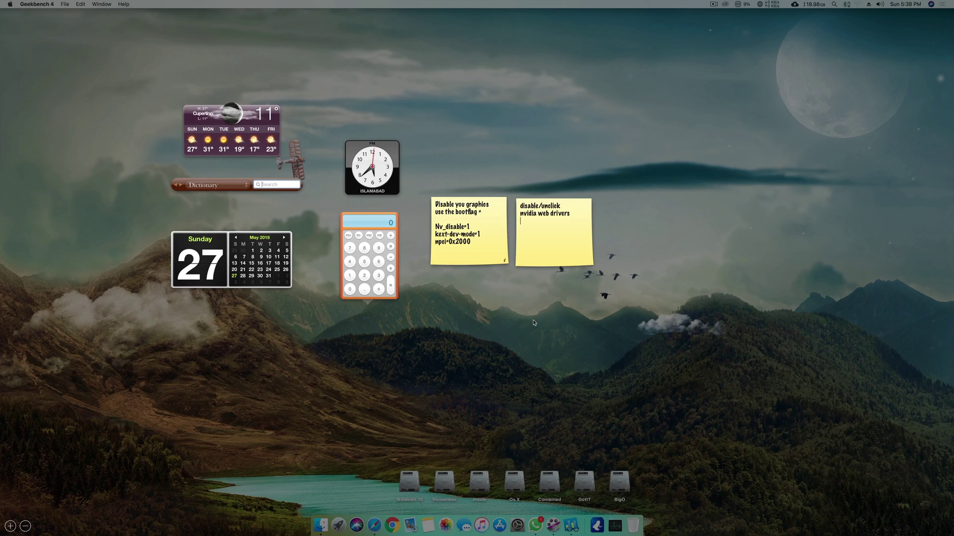
{"action": "key", "text": "F12"}
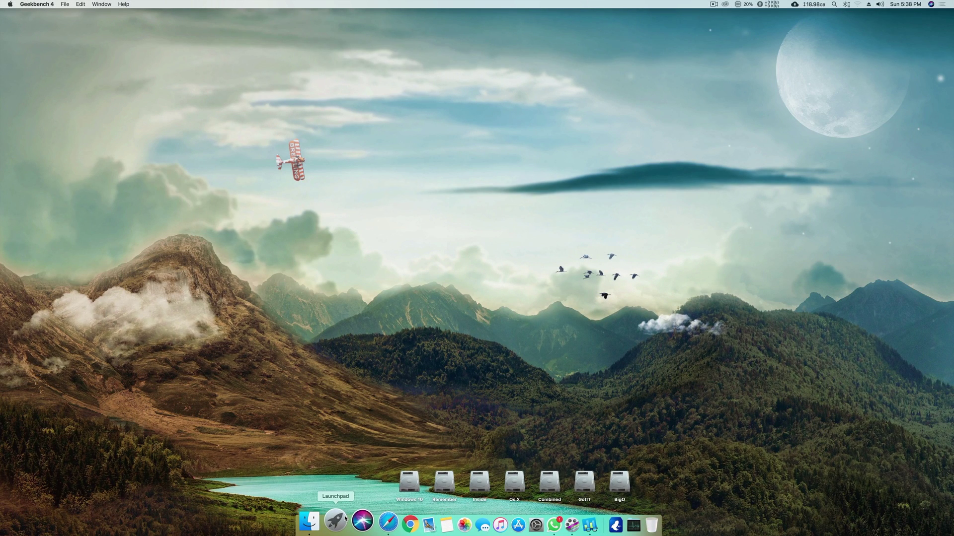
- Launch Clover Configurator via Spotlight, dismissing the crash report and relaunching it
{"action": "key", "text": "ctrl+space"}
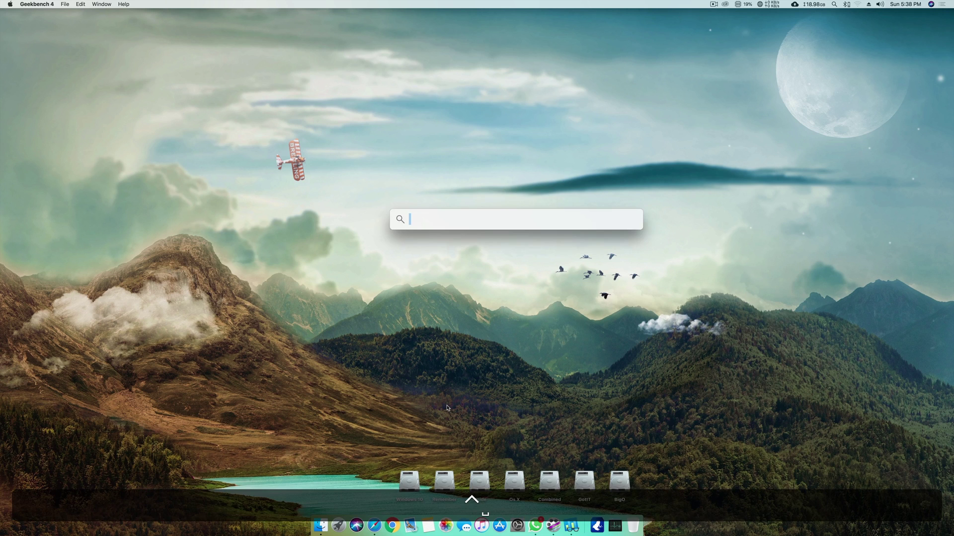
{"action": "type", "text": "clov"}
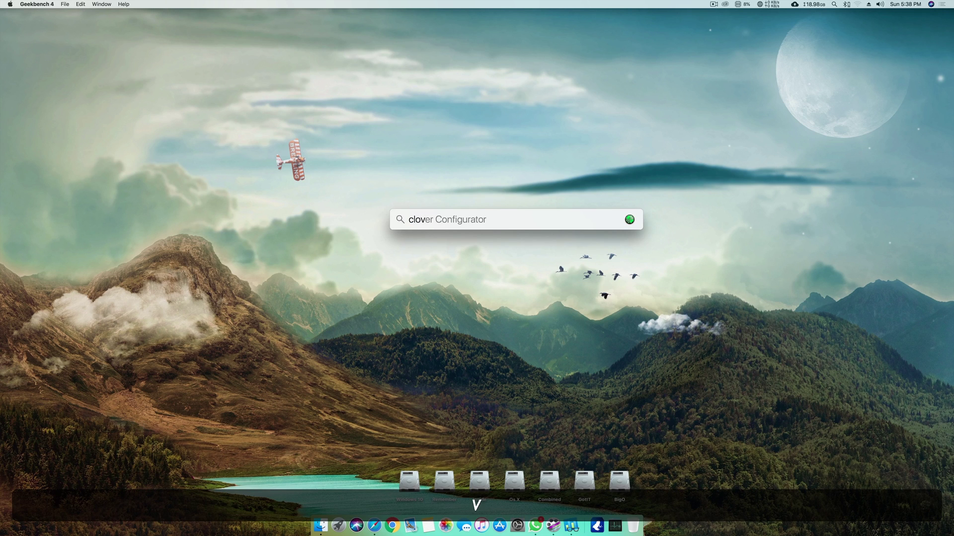
{"action": "key", "text": "Return"}
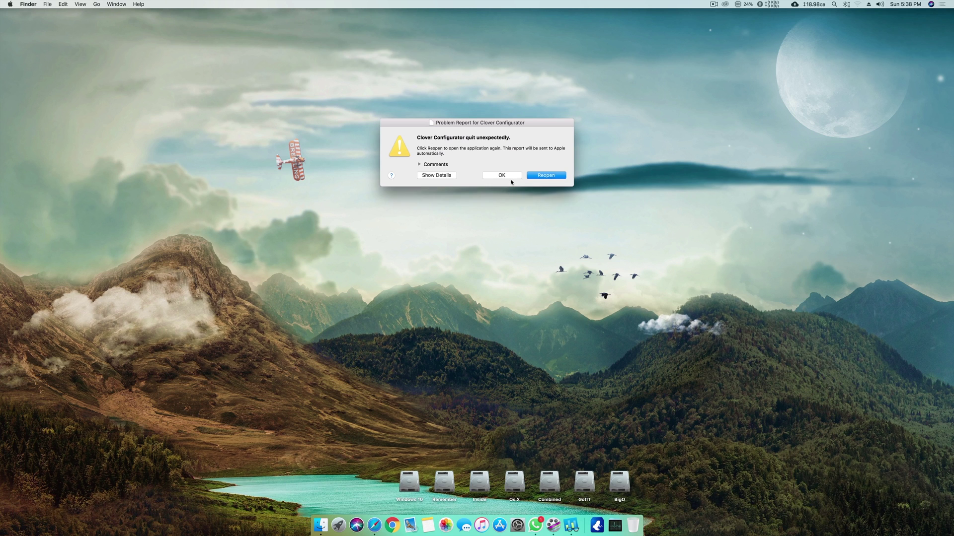
{"action": "left_click", "coordinate": [511, 176]}
{"action": "key", "text": "ctrl+space"}
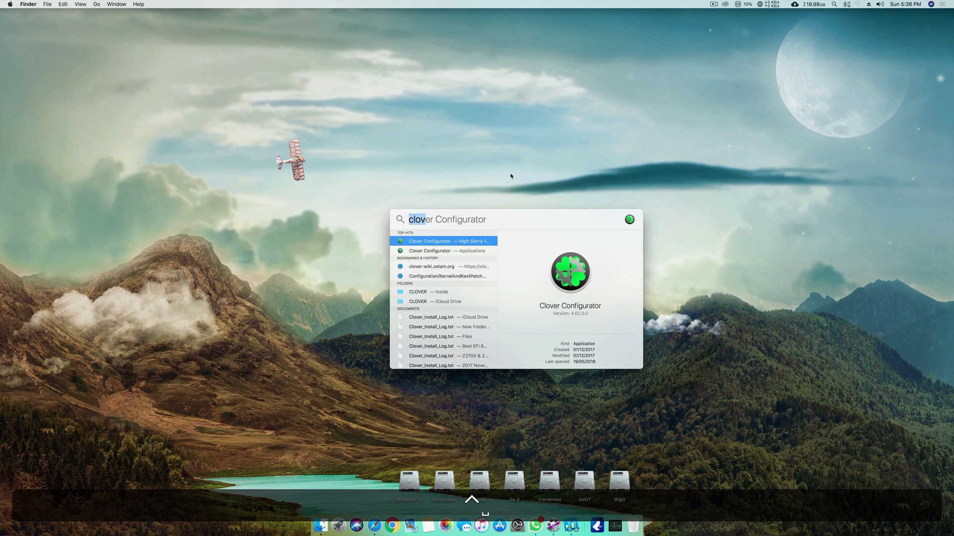
{"action": "key", "text": "Return"}
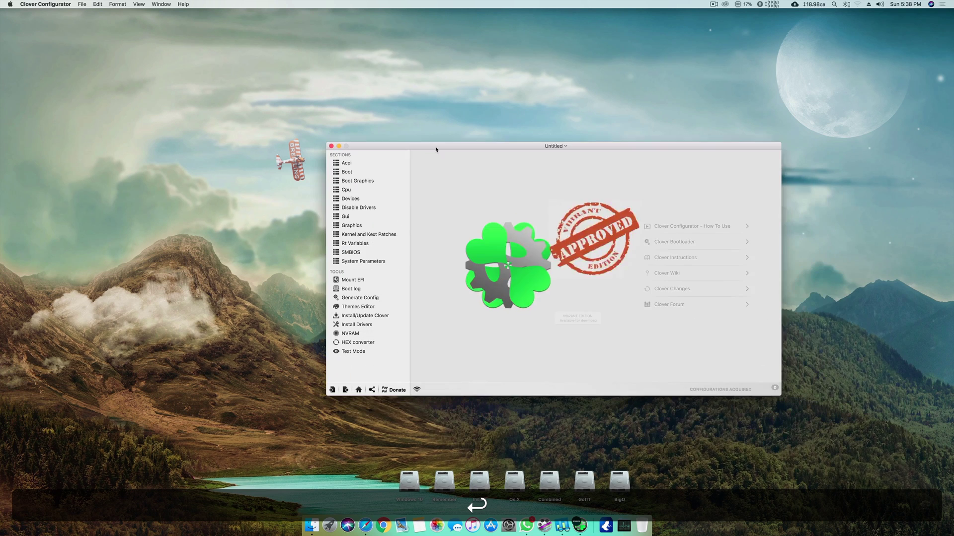
- Postpone the software update, look through System Parameters and SMBIOS, then show Boot
{"action": "left_click", "coordinate": [365, 267]}
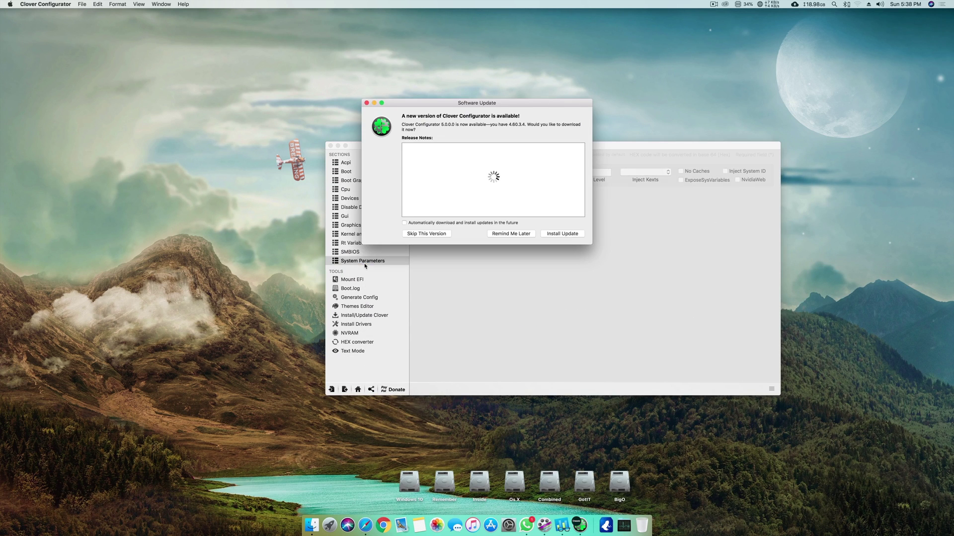
{"action": "left_click", "coordinate": [500, 234]}
{"action": "left_click", "coordinate": [378, 253]}
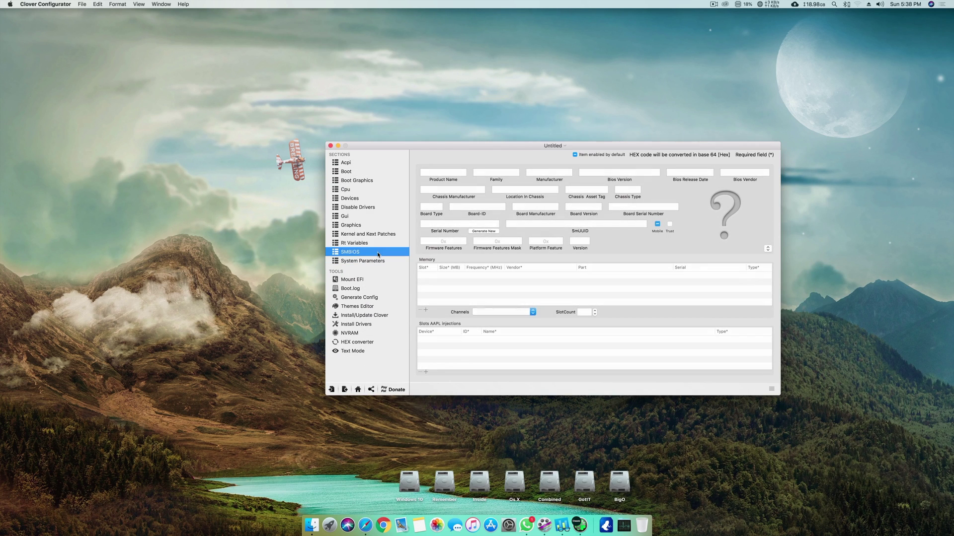
{"action": "left_click", "coordinate": [377, 261]}
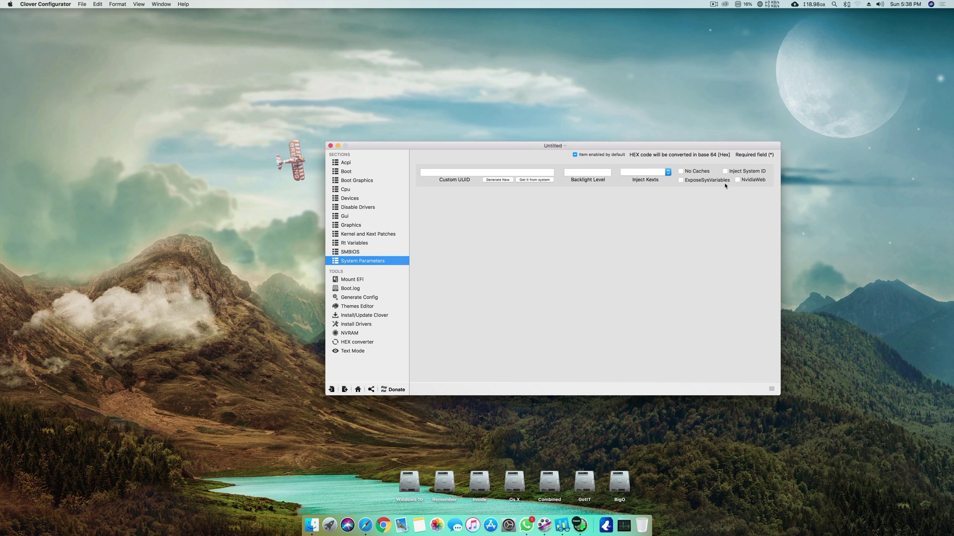
{"action": "key", "text": "super"}
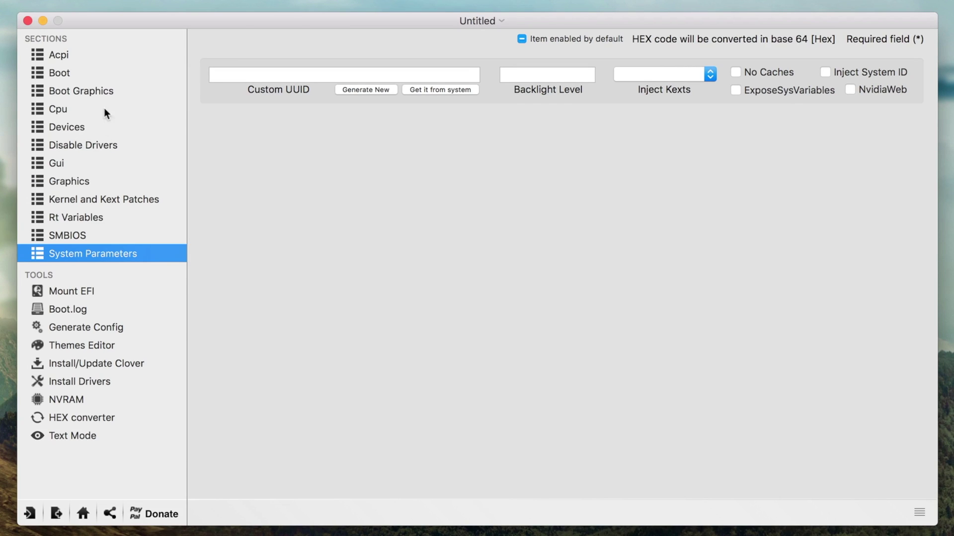
{"action": "left_click", "coordinate": [82, 70]}
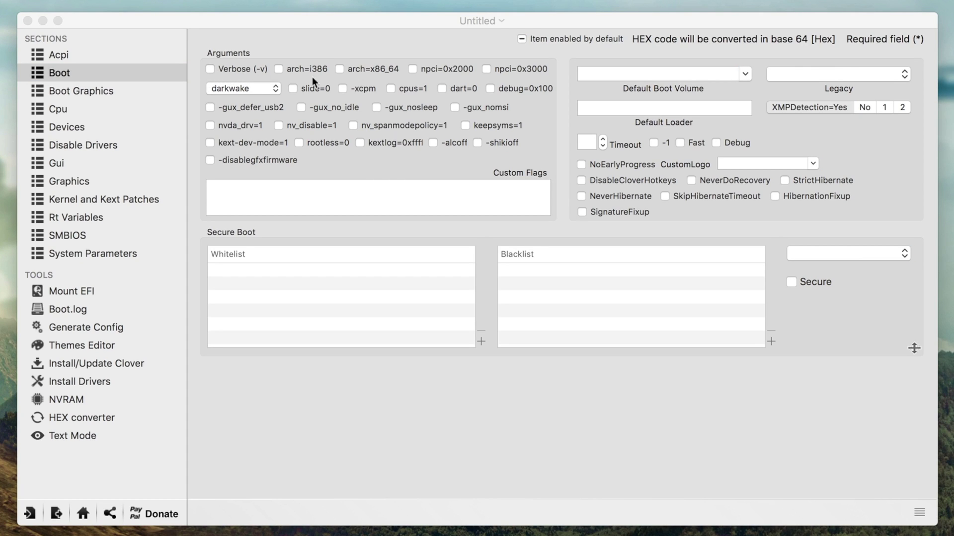
- Enable the nv_disable=1 and npci=0x2000 boot arguments in the Boot section
{"action": "left_click_drag", "start_coordinate": [419, 27], "coordinate": [383, 65]}
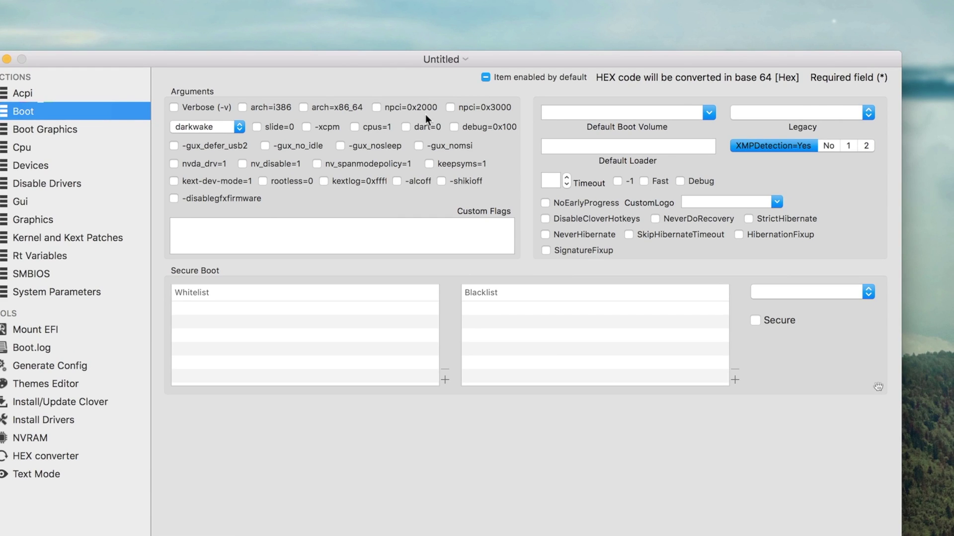
{"action": "left_click_drag", "start_coordinate": [408, 61], "coordinate": [332, 65]}
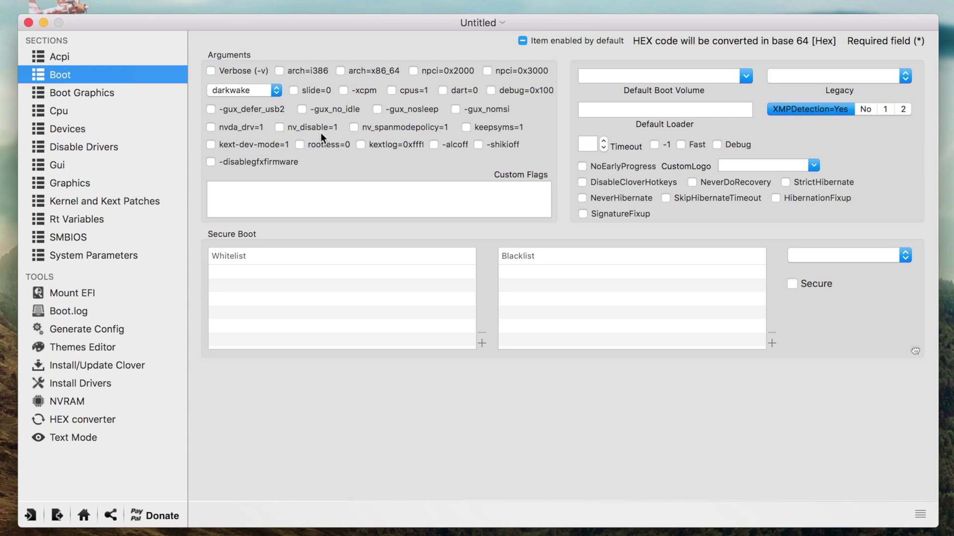
{"action": "left_click", "coordinate": [322, 132]}
{"action": "left_click", "coordinate": [277, 128]}
{"action": "left_click", "coordinate": [425, 73]}
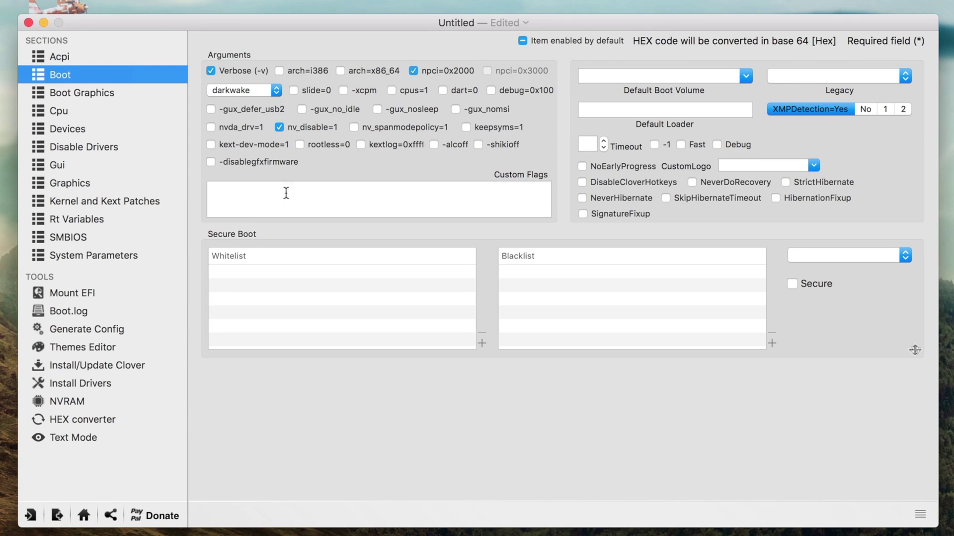
- Check System Parameters, then close the untitled config and delete it without saving
{"action": "left_click", "coordinate": [106, 253]}
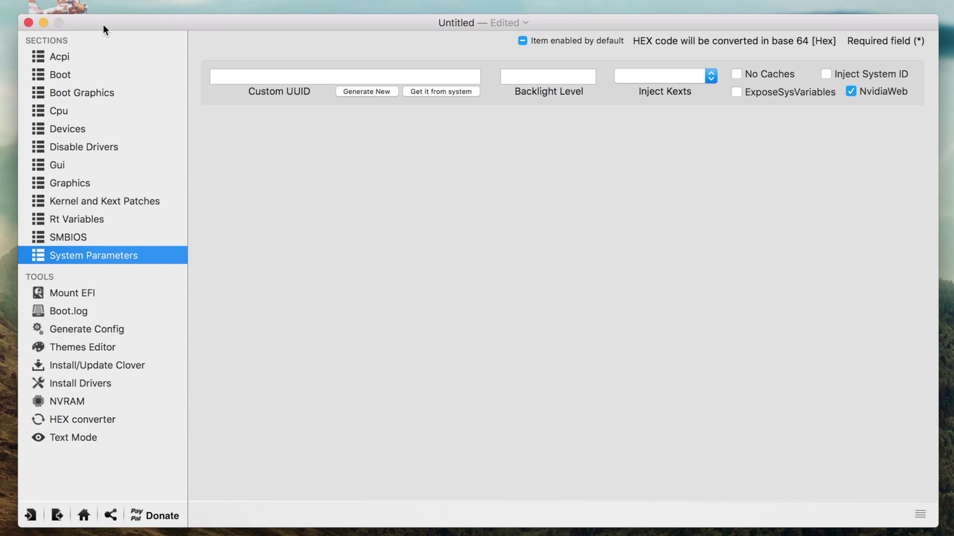
{"action": "left_click_drag", "start_coordinate": [102, 25], "coordinate": [258, 27]}
{"action": "left_click", "coordinate": [196, 22]}
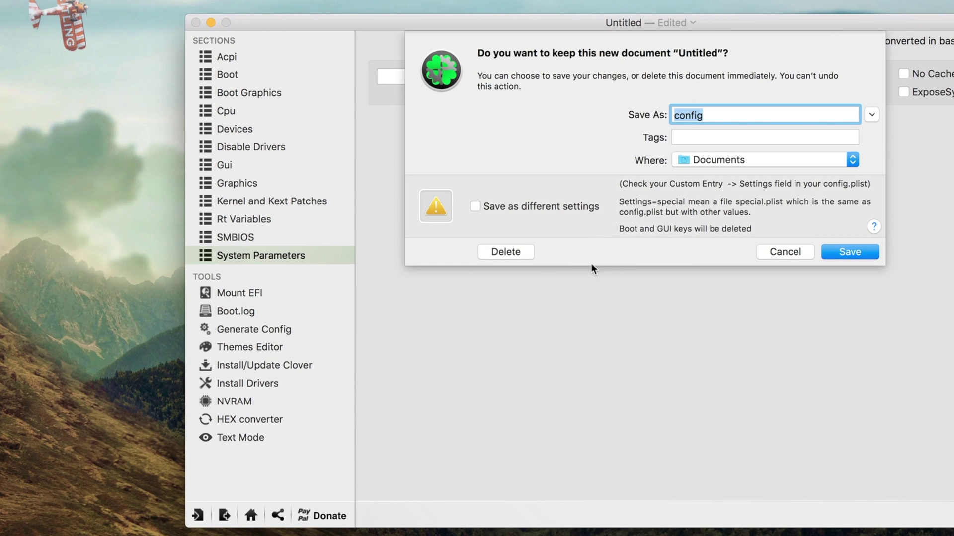
{"action": "left_click", "coordinate": [517, 252]}
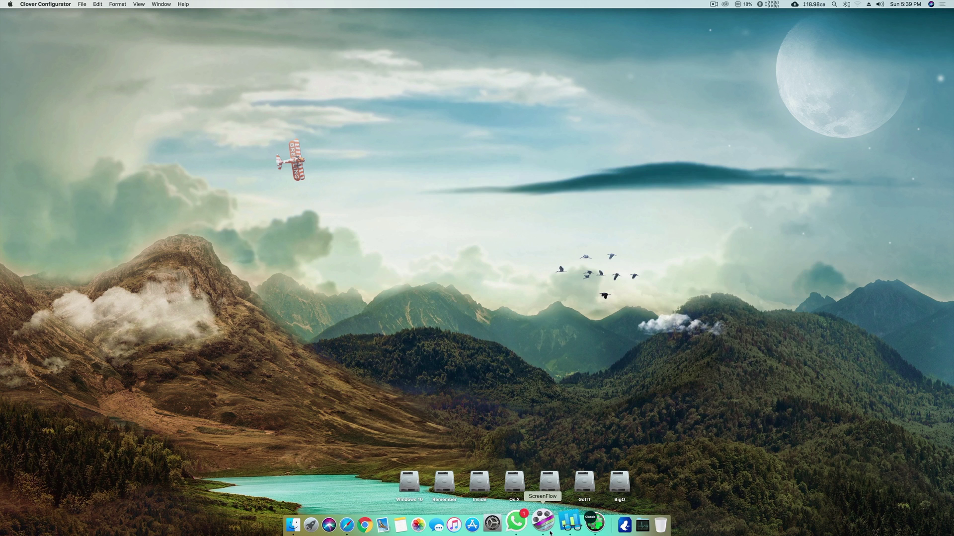
- Open System Preferences and review the NVIDIA Driver Manager pane
{"action": "left_click", "coordinate": [510, 519]}
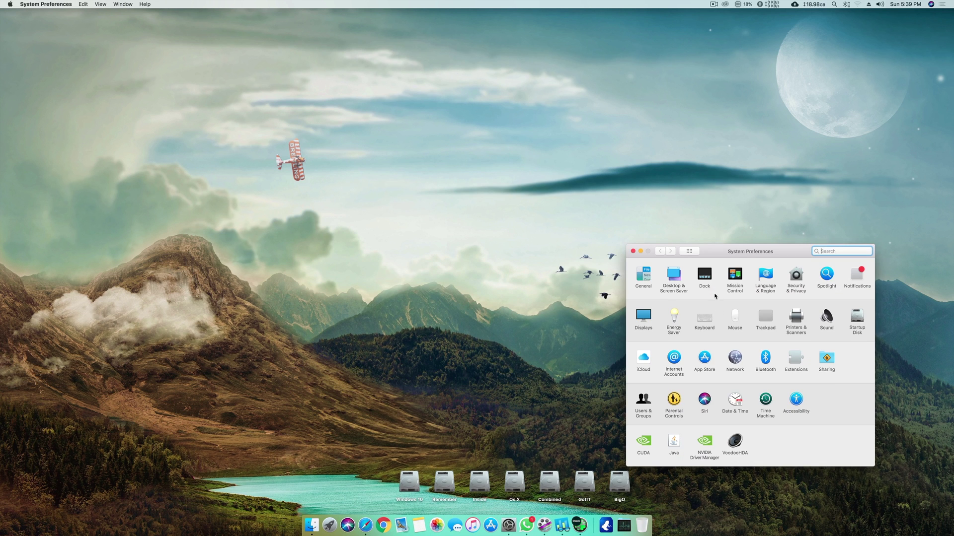
{"action": "left_click_drag", "start_coordinate": [729, 255], "coordinate": [421, 188]}
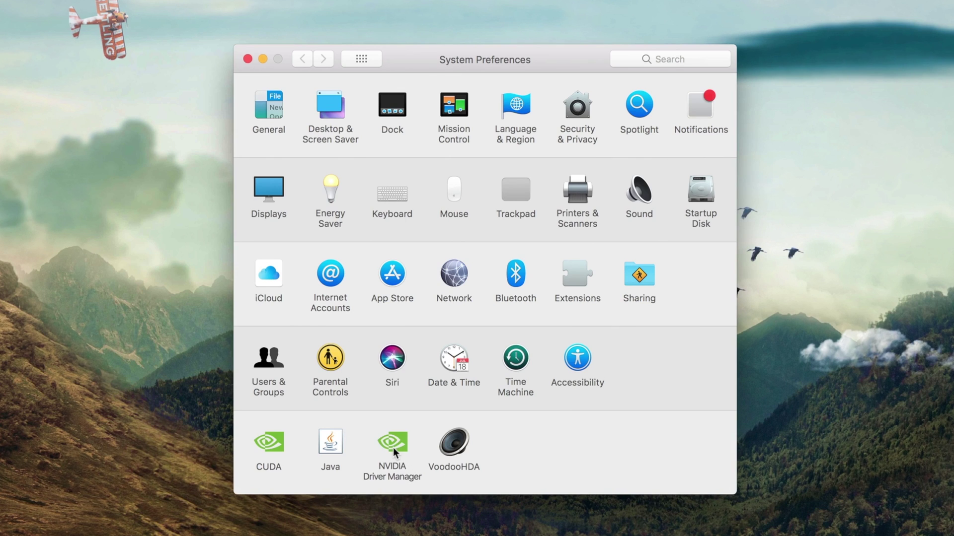
{"action": "left_click", "coordinate": [392, 448]}
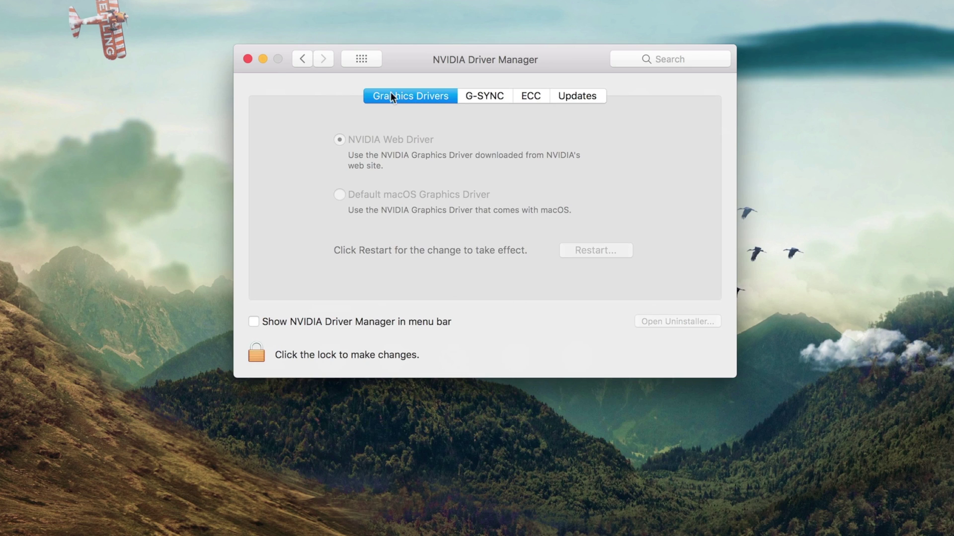
{"action": "left_click_drag", "start_coordinate": [412, 54], "coordinate": [461, 28]}
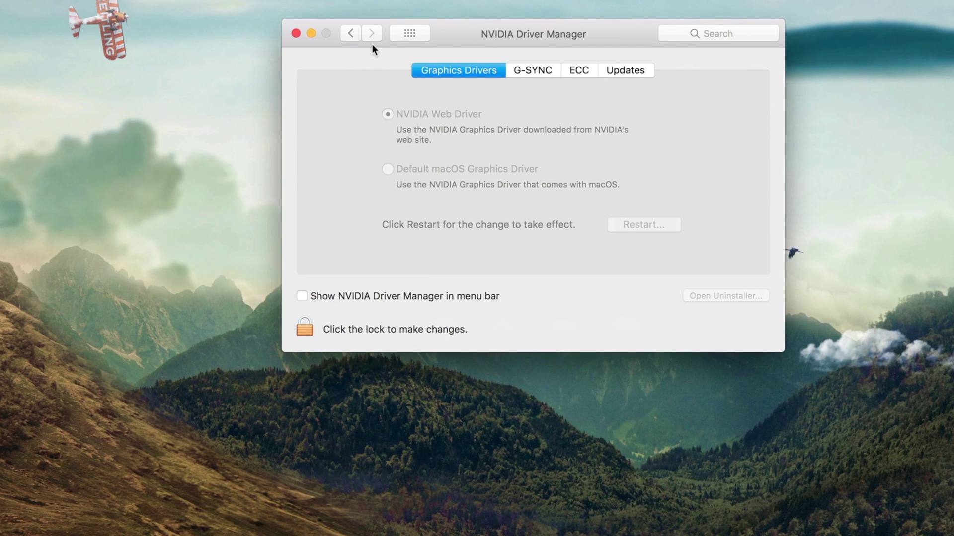
{"action": "left_click", "coordinate": [403, 34]}
- Review the CUDA pane, return to the preferences grid, and switch to Safari
{"action": "left_click", "coordinate": [332, 416]}
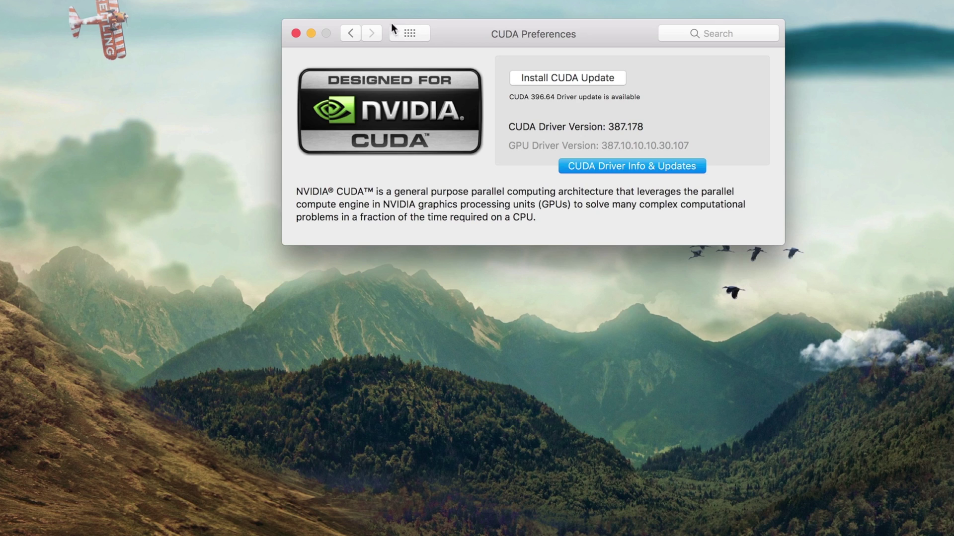
{"action": "left_click", "coordinate": [428, 32]}
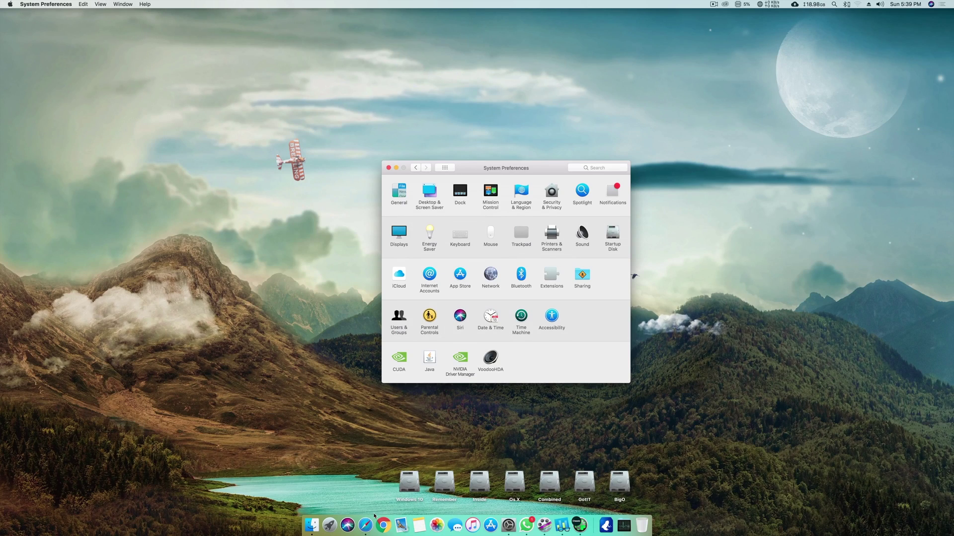
{"action": "left_click", "coordinate": [365, 525]}
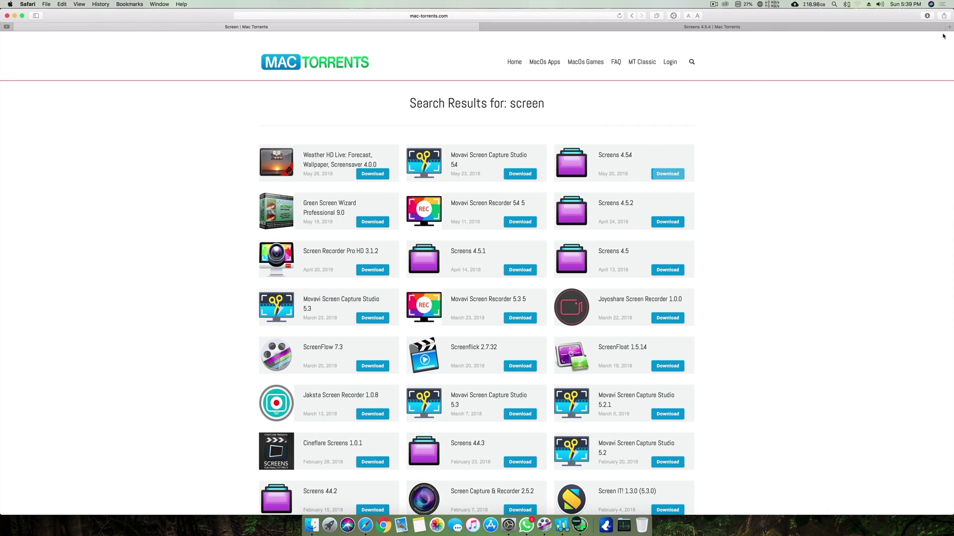
- Search 'nvidia web drivers 10.13.4' and request NVIDIA's 387.10.10.10.30.103 web driver download
{"action": "left_click", "coordinate": [949, 27]}
{"action": "type", "text": "w"}
{"action": "key", "text": "BackSpace"}
{"action": "type", "text": "nvidia"}
{"action": "key", "text": "BackSpace"}
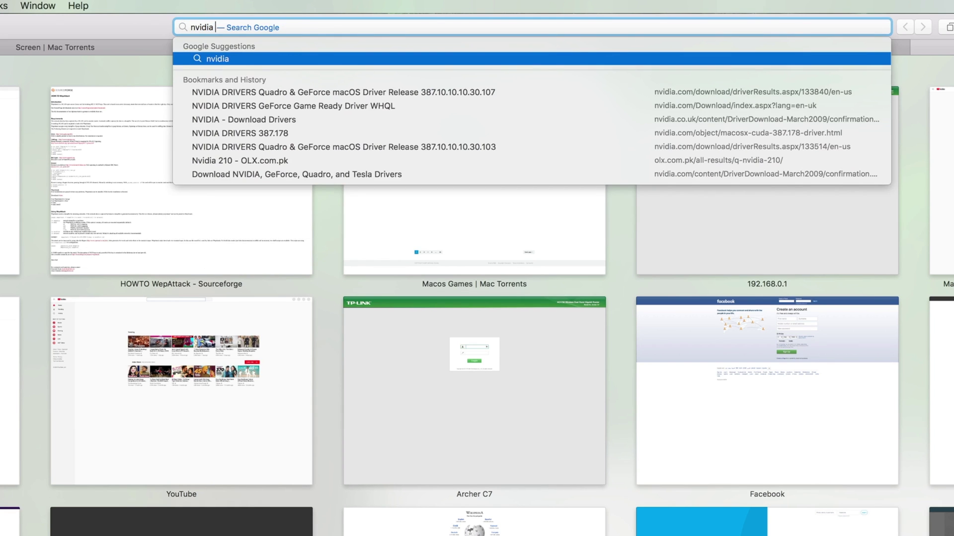
{"action": "type", "text": "web drivers"}
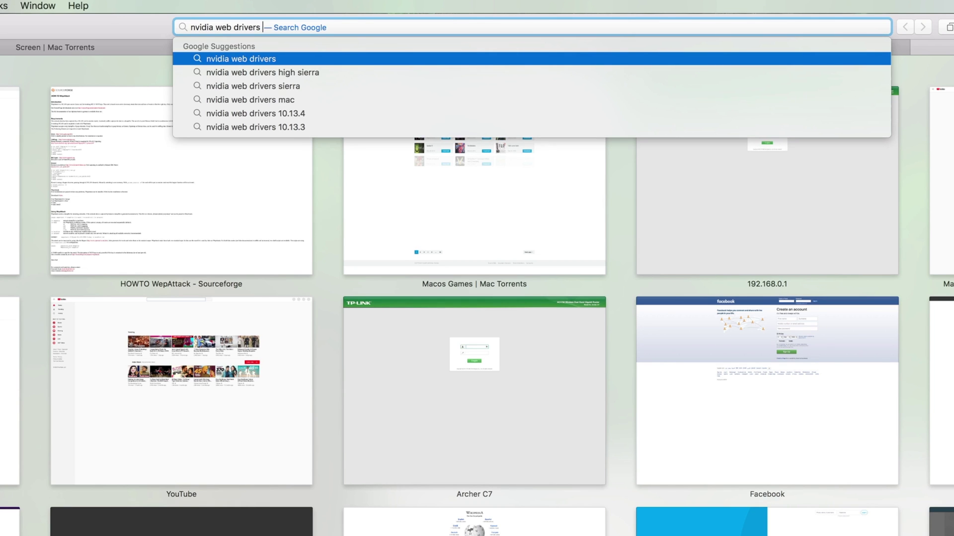
{"action": "key", "text": "Down"}
{"action": "key", "text": "Down"}
{"action": "key", "text": "Down"}
{"action": "key", "text": "Down"}
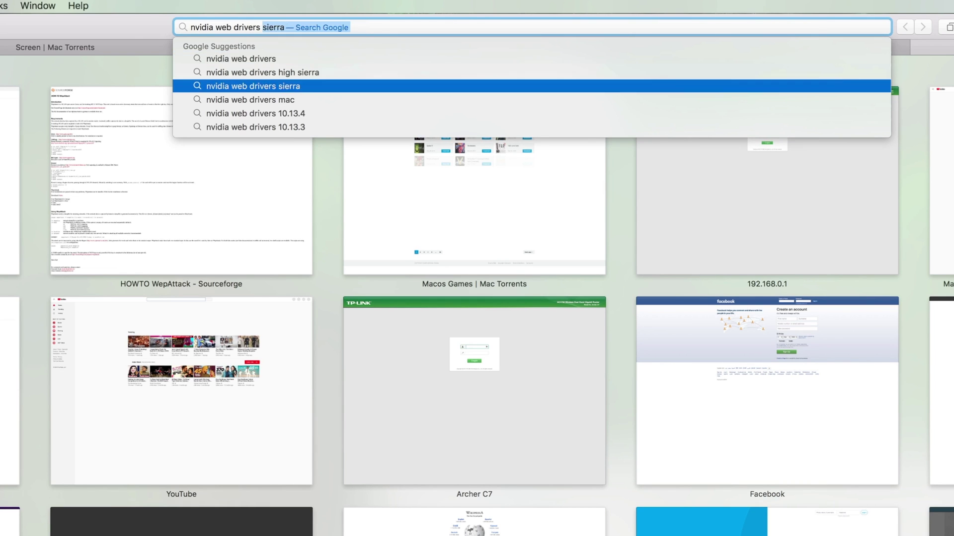
{"action": "key", "text": "Return"}
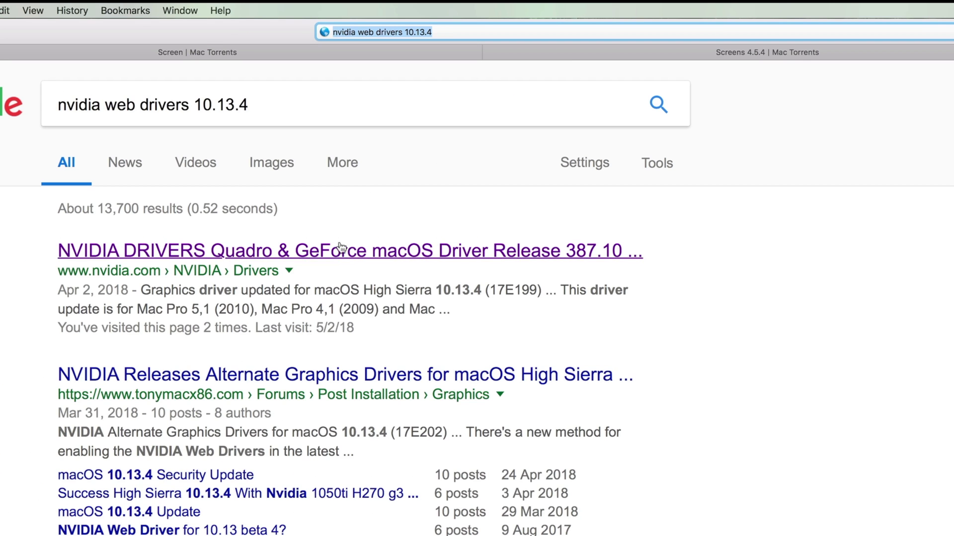
{"action": "left_click", "coordinate": [351, 253]}
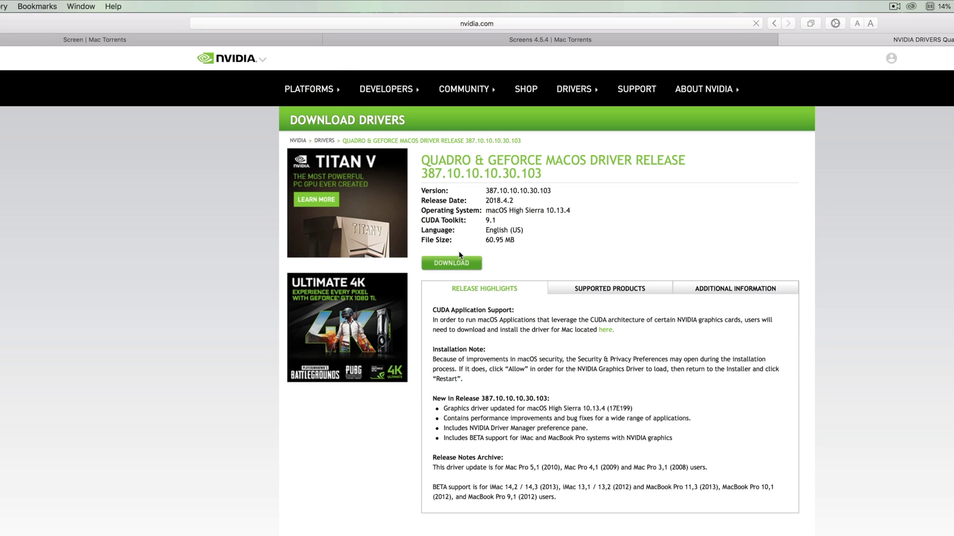
{"action": "left_click", "coordinate": [467, 263]}
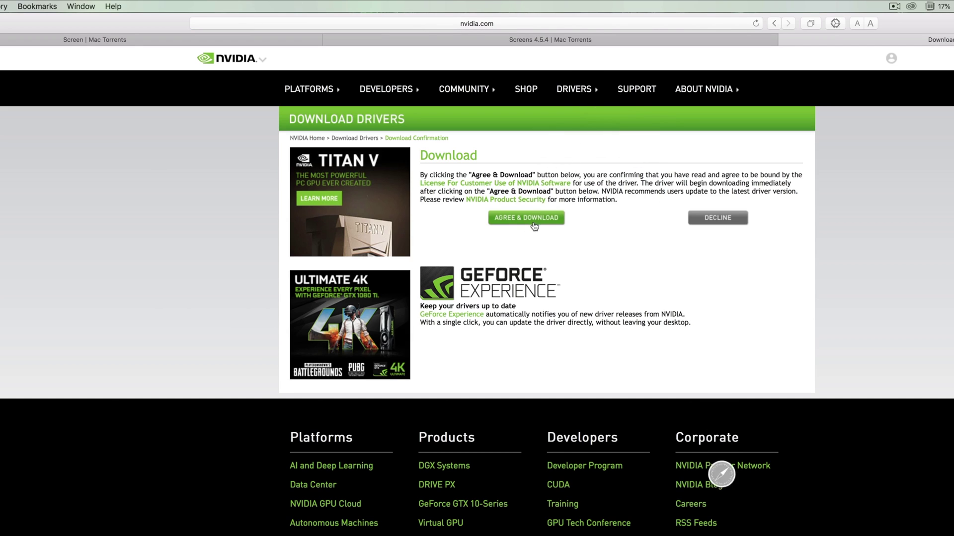
- Search Google for 'nvidia cuda drivers for mac'
{"action": "left_click", "coordinate": [618, 26]}
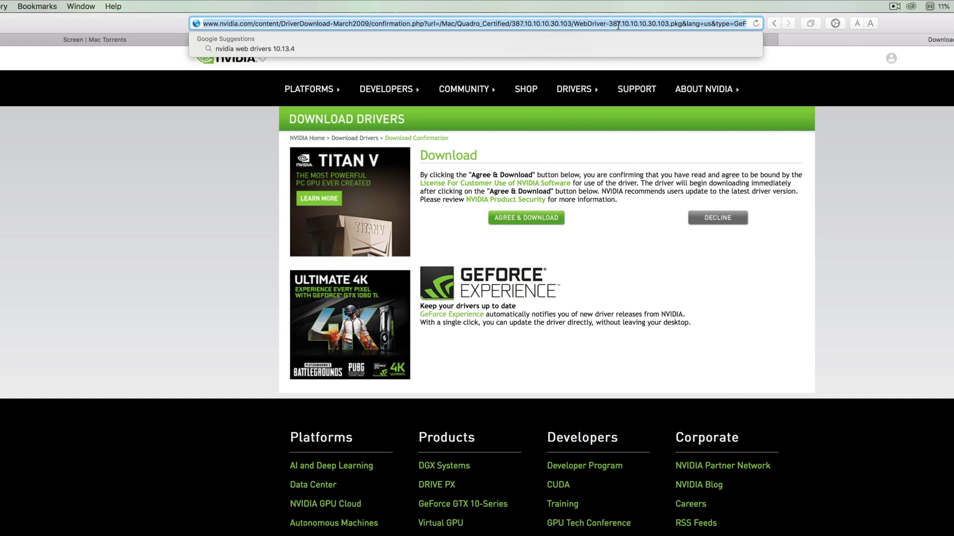
{"action": "type", "text": "nvidia cuda drivers for mac"}
{"action": "key", "text": "Return"}
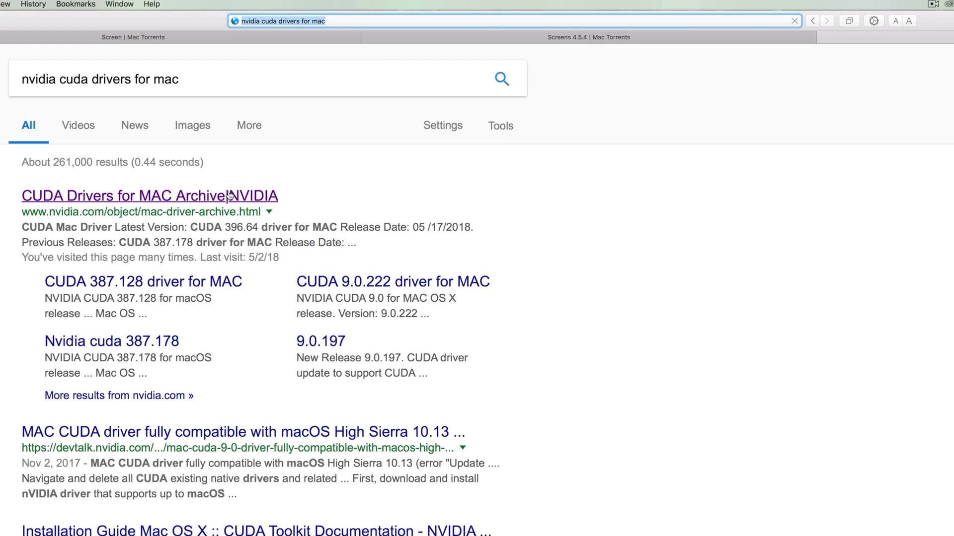
- Download the CUDA 396.64 driver for Mac from NVIDIA's archive, agreeing to the licence
{"action": "left_click", "coordinate": [229, 195]}
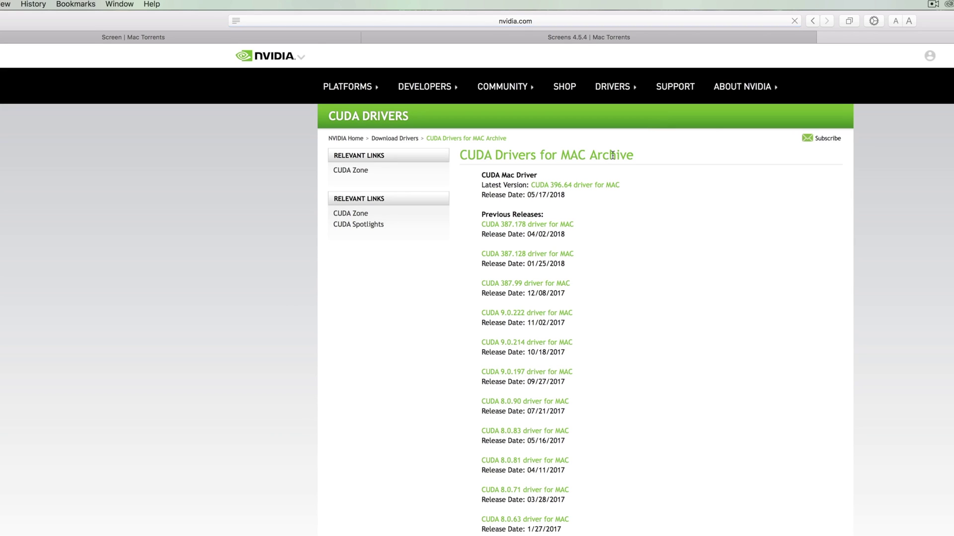
{"action": "left_click", "coordinate": [594, 185]}
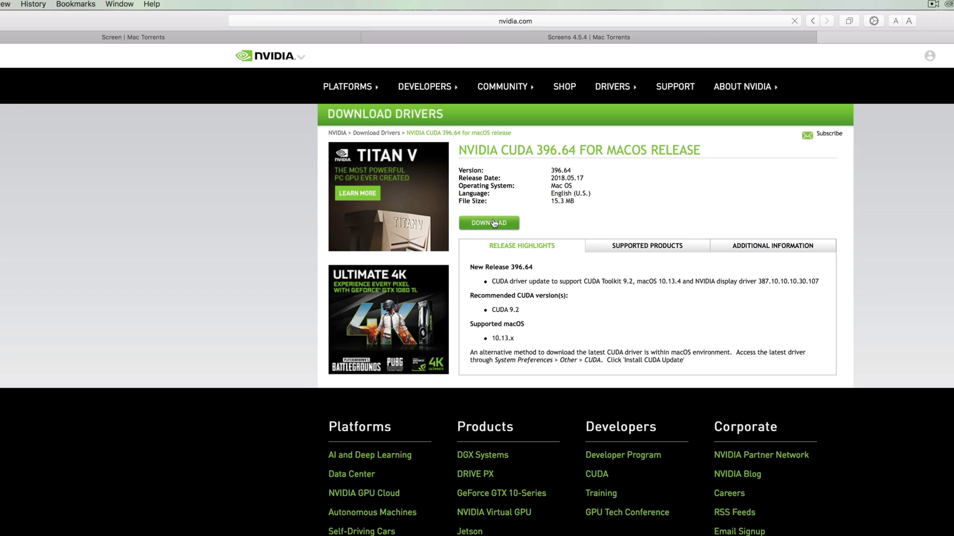
{"action": "left_click", "coordinate": [492, 218]}
{"action": "left_click", "coordinate": [584, 215]}
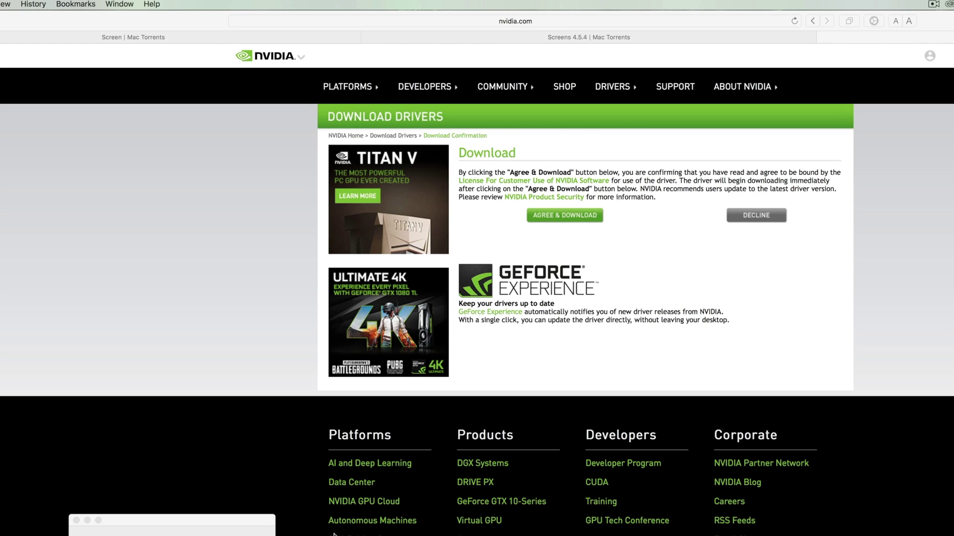
- Run CUDADriver.pkg, accept the licence and install CUDA Driver 396.64 with the admin password
{"action": "double_click", "coordinate": [541, 416]}
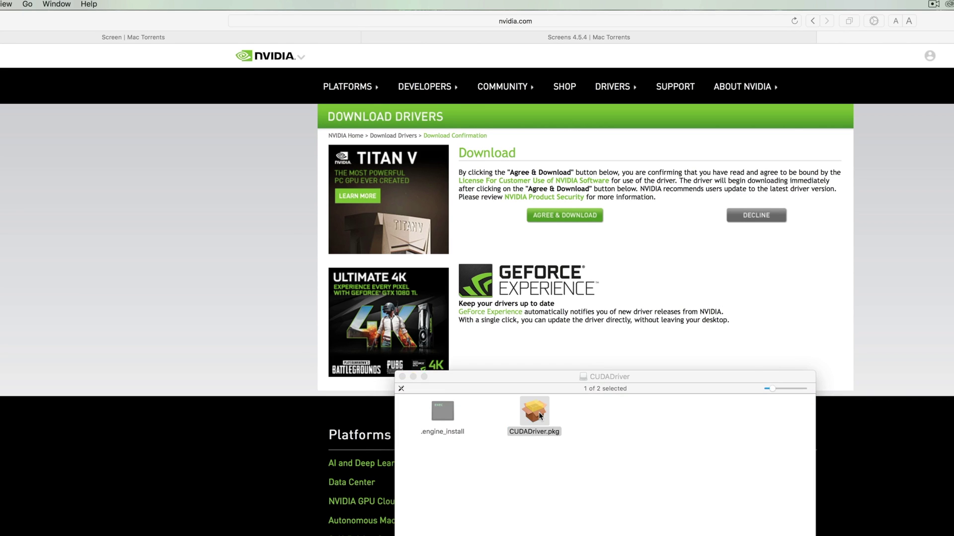
{"action": "left_click", "coordinate": [720, 442]}
{"action": "left_click", "coordinate": [720, 443]}
{"action": "left_click", "coordinate": [710, 312]}
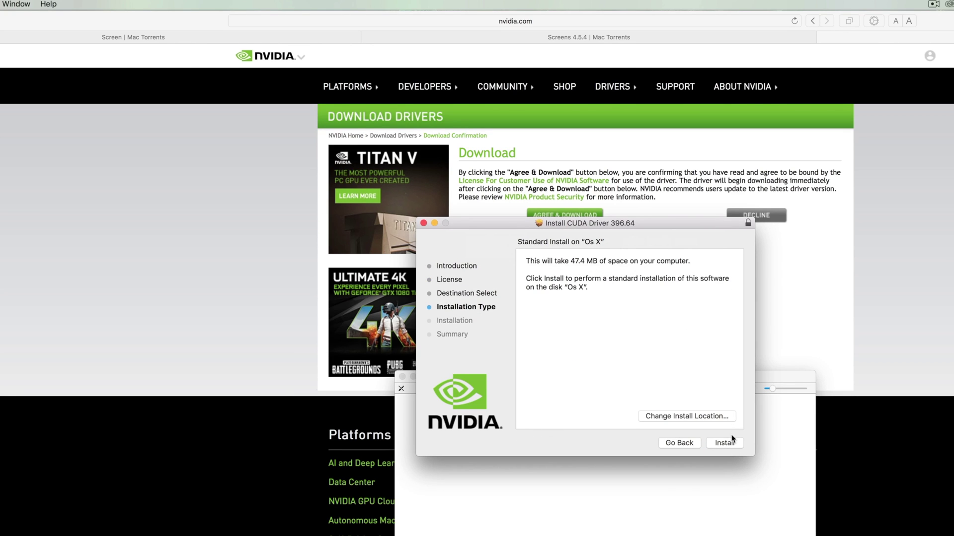
{"action": "left_click", "coordinate": [734, 445]}
{"action": "type", "text": "••••••"}
{"action": "key", "text": "Return"}
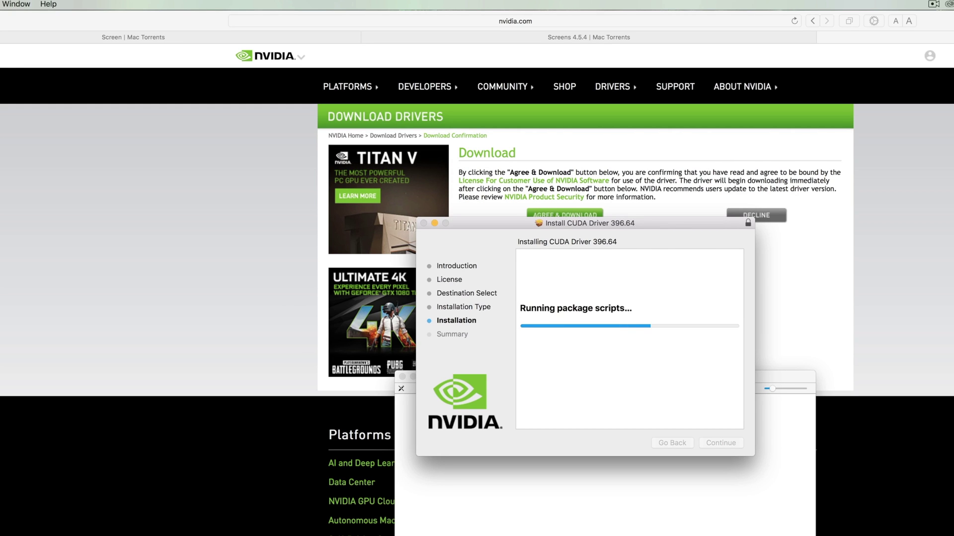
- Hide the browser, shift the installer left, and close the CUDADriver and Os X Softwares folders
{"action": "key", "text": "super+alt+h"}
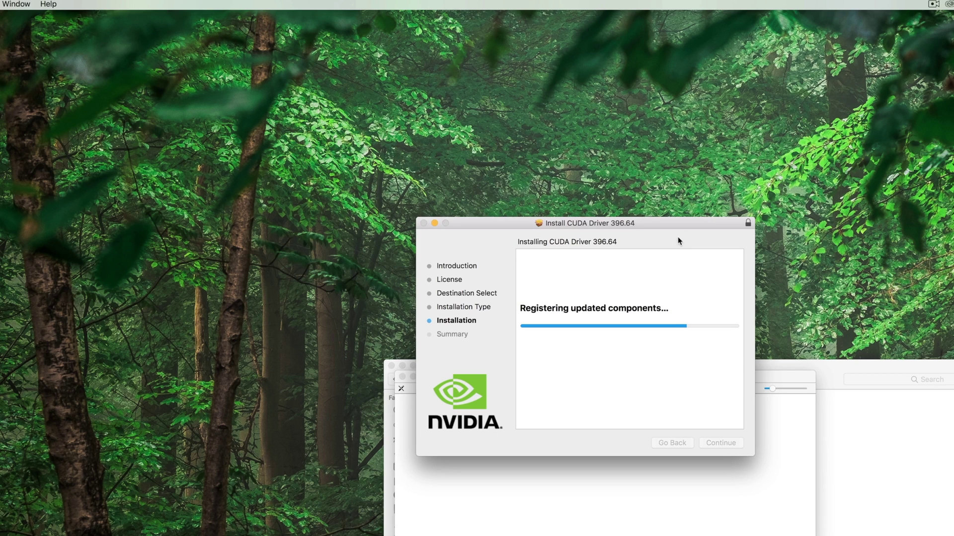
{"action": "left_click_drag", "start_coordinate": [678, 222], "coordinate": [273, 258]}
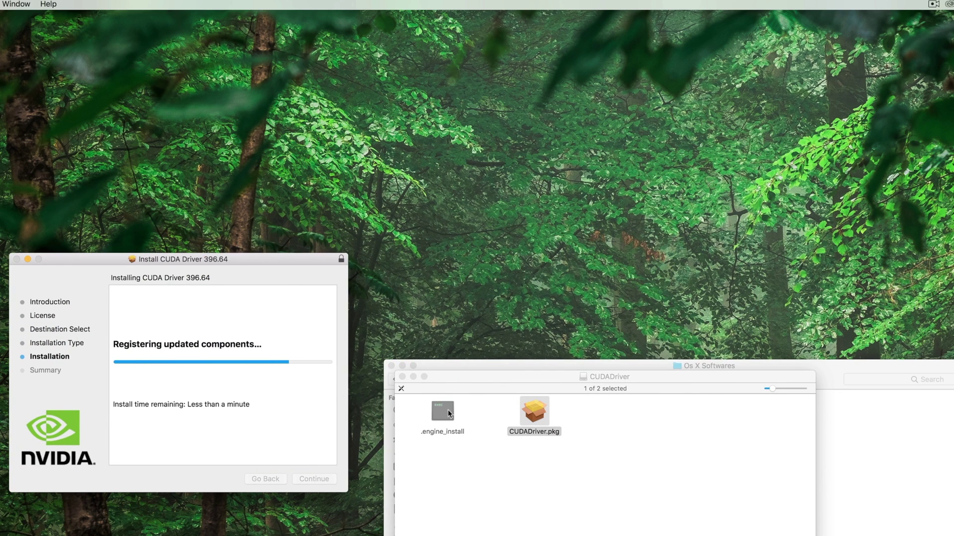
{"action": "left_click", "coordinate": [401, 377]}
{"action": "left_click", "coordinate": [391, 365]}
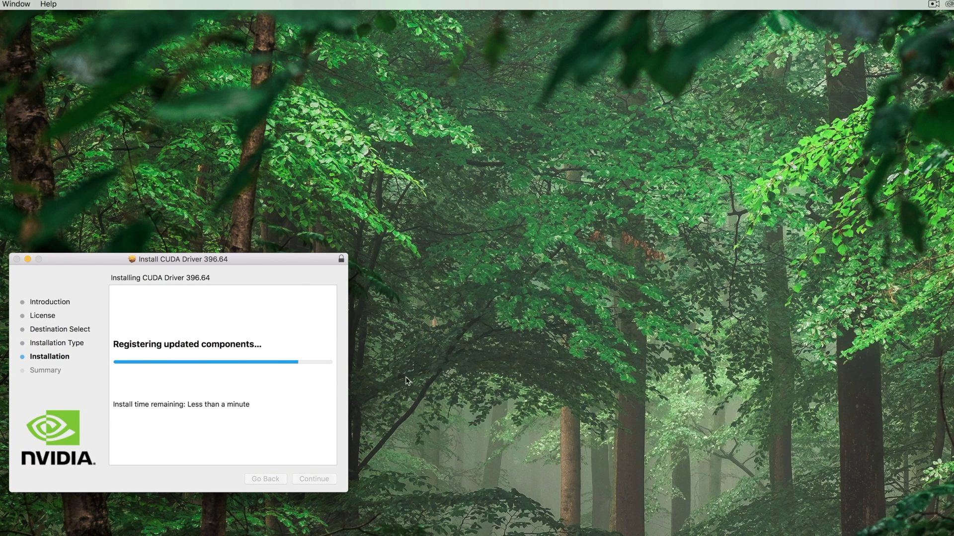
- Add a bottom-centre Dashboard sticky reading 'DONE WITH SYSTEM RESTART' / 'then open clover configurtor'
{"action": "key", "text": "F12"}
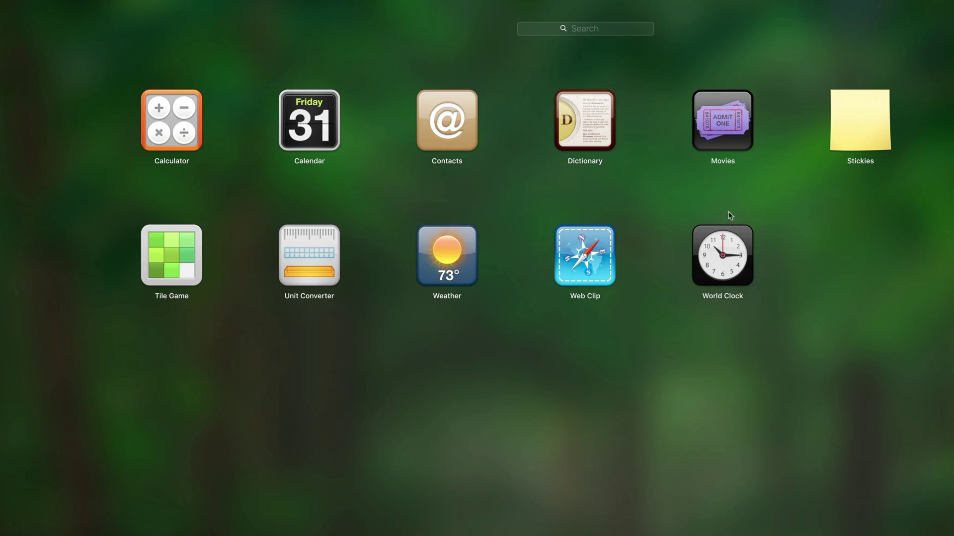
{"action": "left_click", "coordinate": [843, 127]}
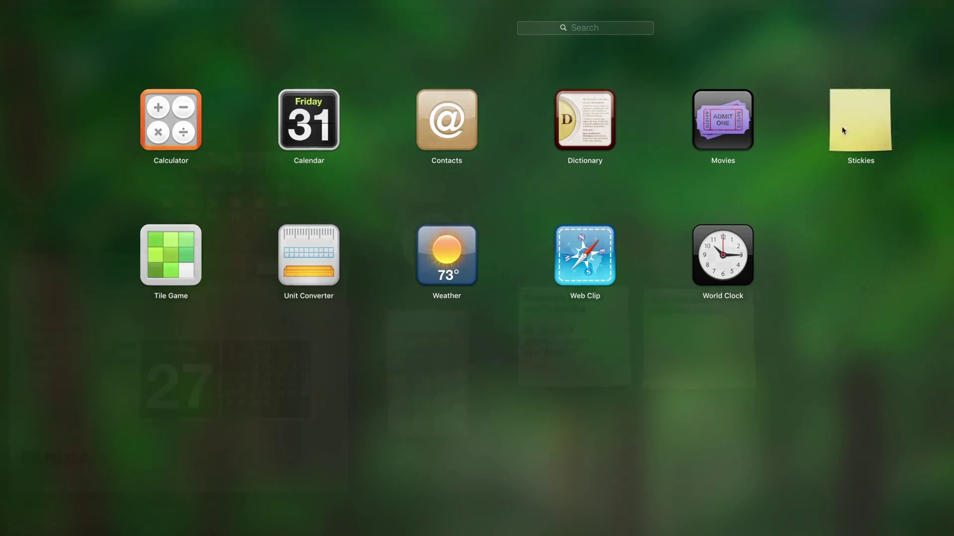
{"action": "left_click_drag", "start_coordinate": [899, 114], "coordinate": [688, 470]}
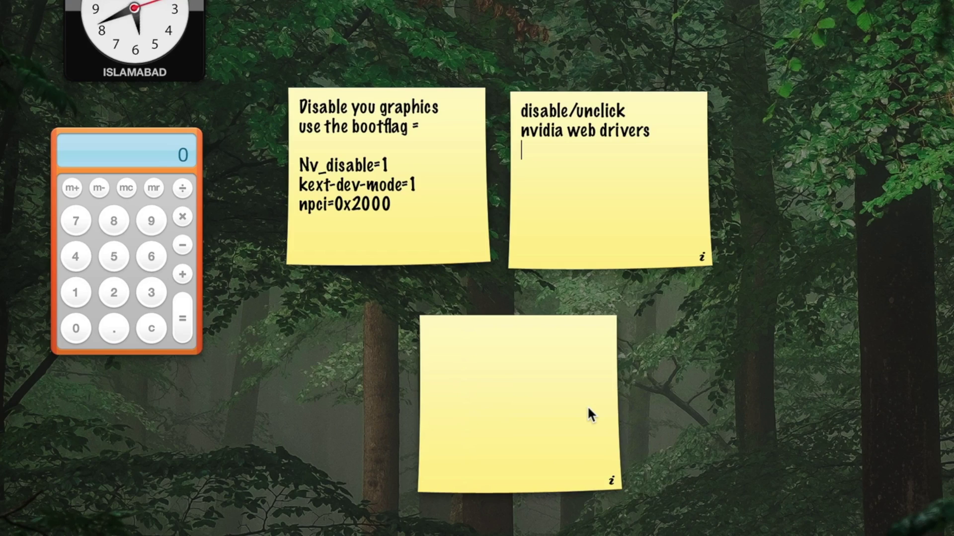
{"action": "type", "text": "DONE "}
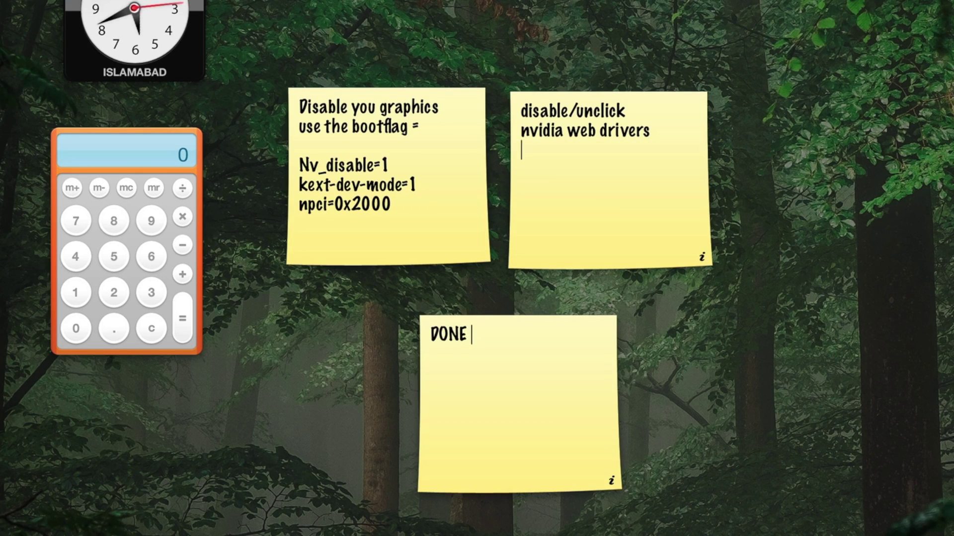
{"action": "type", "text": "WITH SYSTEM RES"}
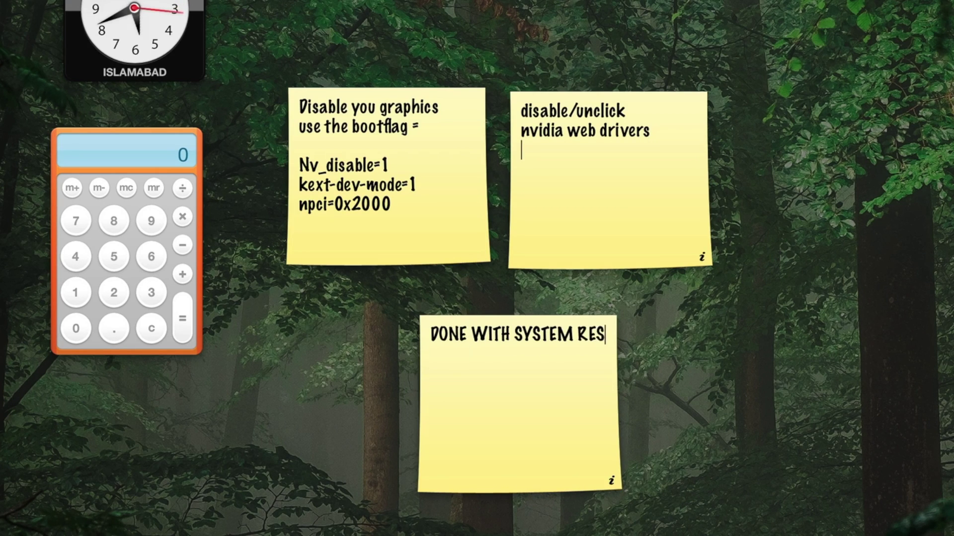
{"action": "type", "text": "TART"}
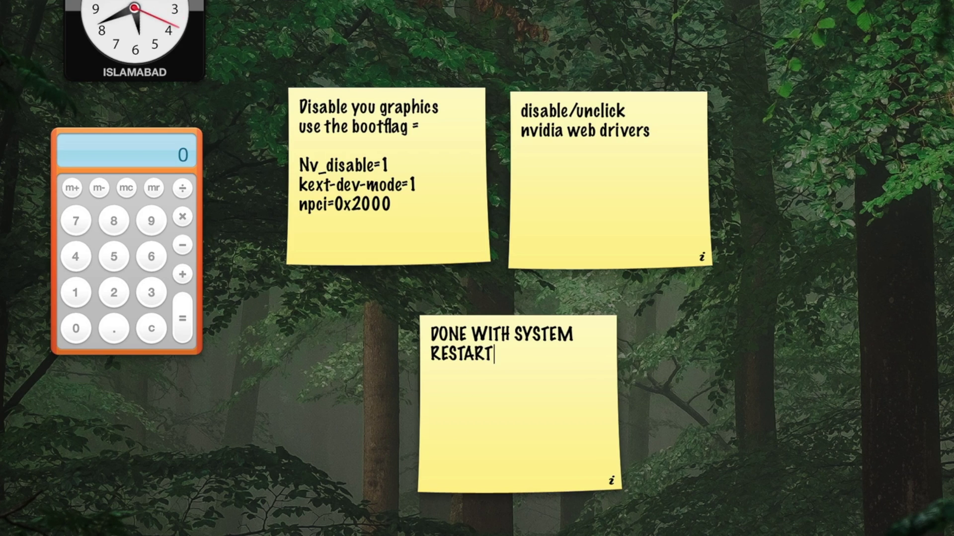
{"action": "key", "text": "Return"}
{"action": "key", "text": "Return"}
{"action": "type", "text": "then "}
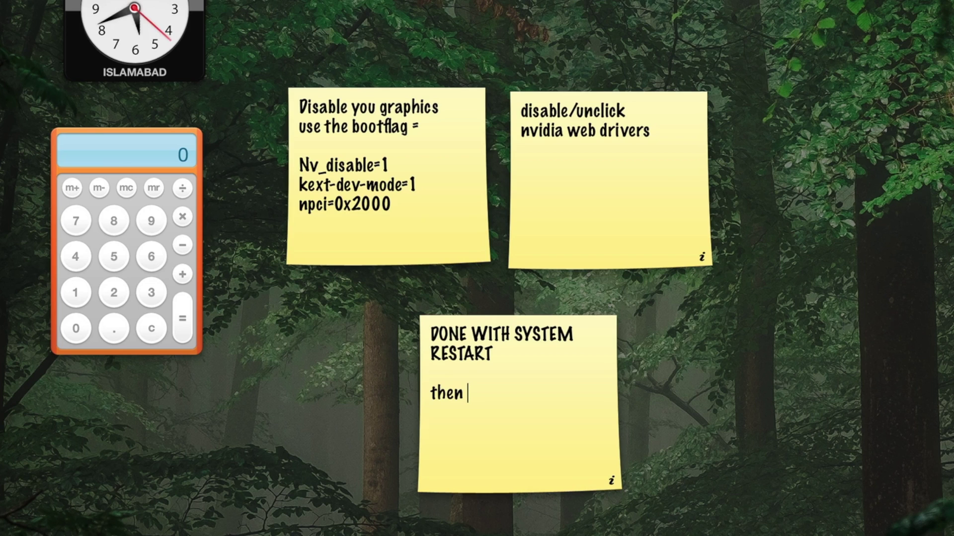
{"action": "type", "text": "open clove"}
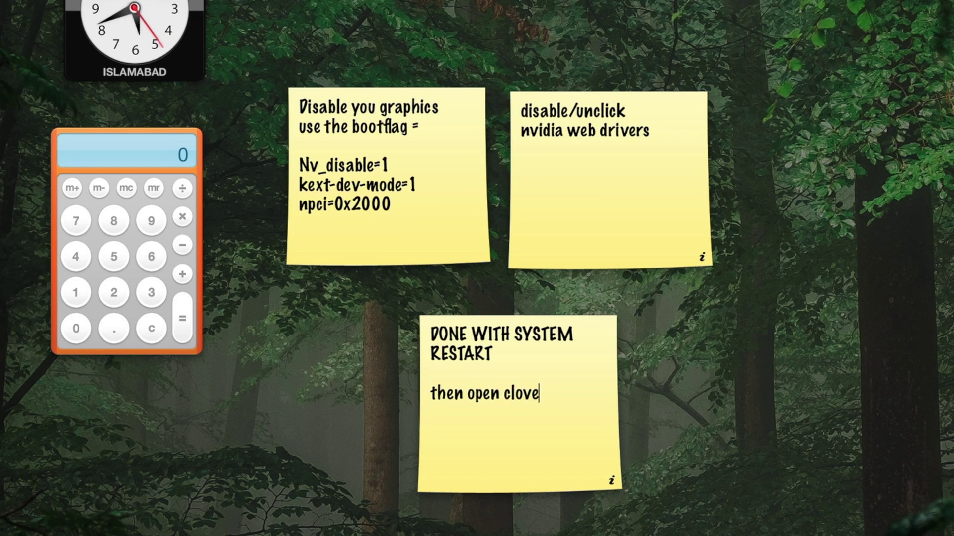
{"action": "type", "text": "r configurta"}
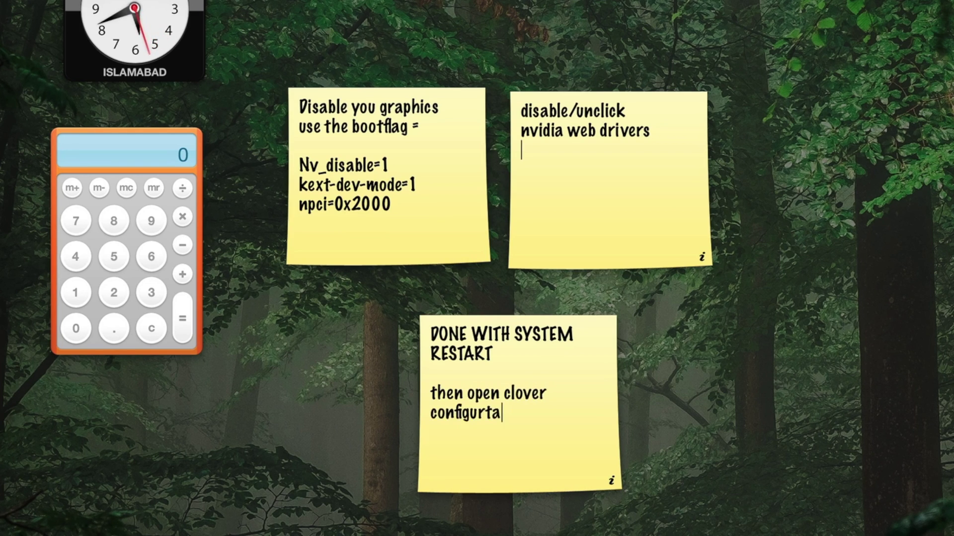
{"action": "key", "text": "BackSpace"}
{"action": "type", "text": "or"}
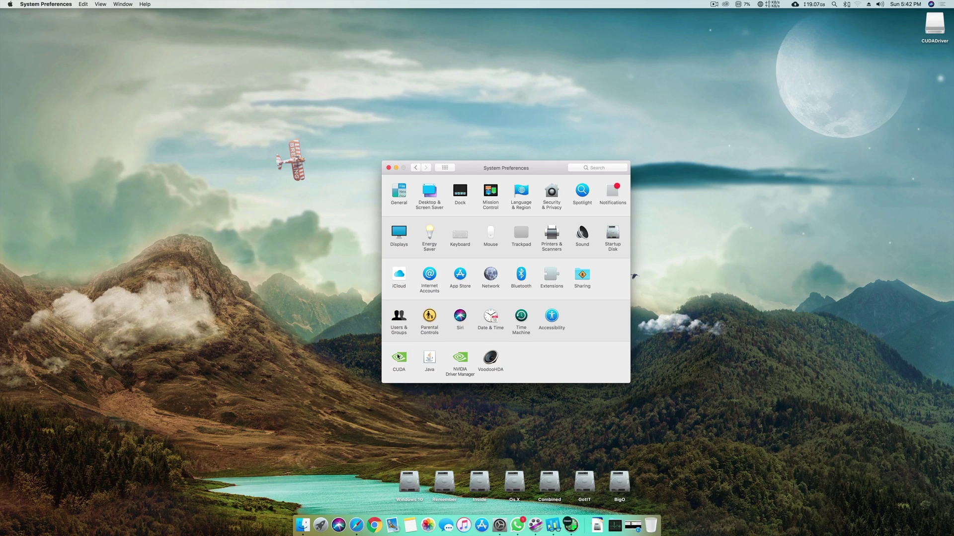
- Move System Preferences aside and add a new Dashboard sticky note titled 'Final STEP'
{"action": "left_click_drag", "start_coordinate": [566, 177], "coordinate": [647, 191]}
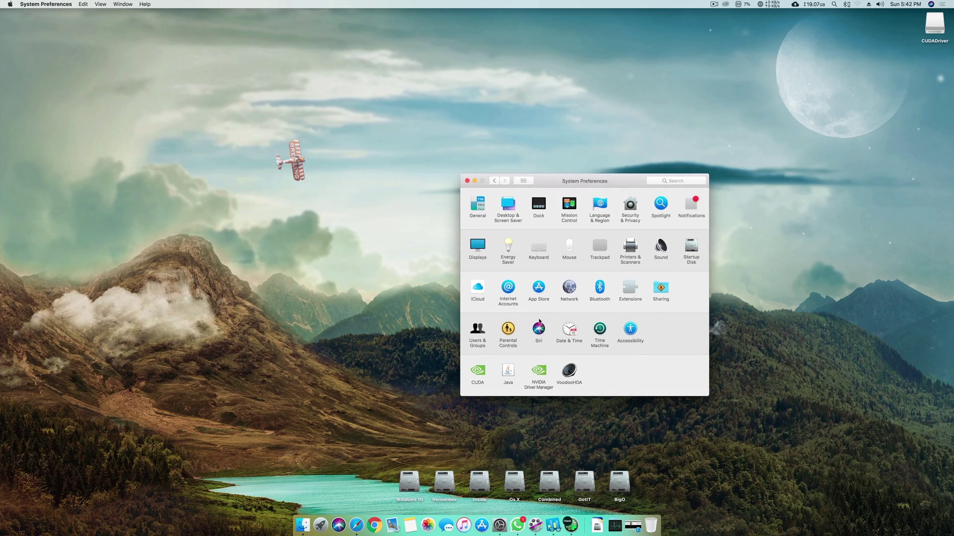
{"action": "key", "text": "F12"}
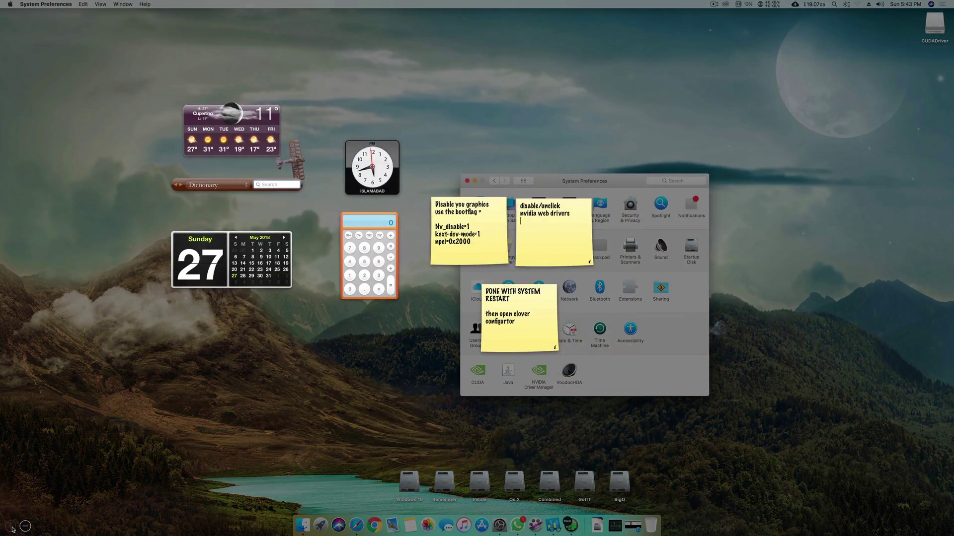
{"action": "left_click", "coordinate": [11, 527]}
{"action": "left_click", "coordinate": [663, 81]}
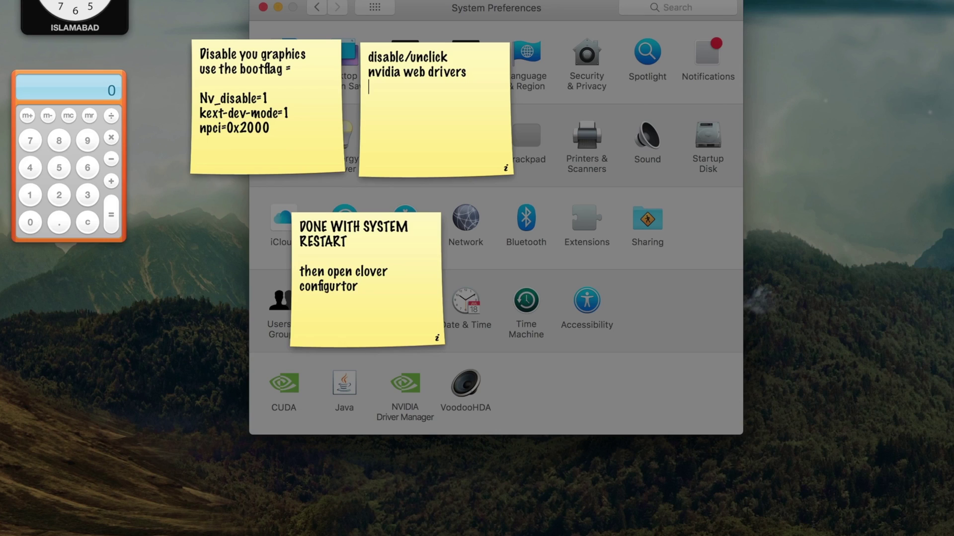
{"action": "left_click_drag", "start_coordinate": [663, 81], "coordinate": [625, 432]}
{"action": "left_click_drag", "start_coordinate": [538, 484], "coordinate": [332, 433]}
{"action": "left_click", "coordinate": [308, 382]}
{"action": "type", "text": "Final "}
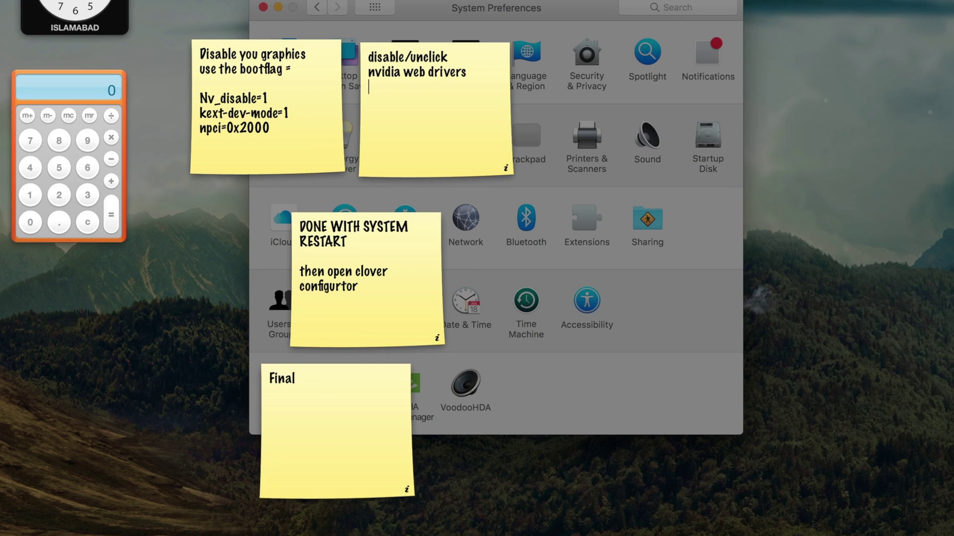
{"action": "type", "text": "STEP"}
- Add a '1)' line under Final STEP, place the note right of the restart note, and close Dashboard
{"action": "left_click_drag", "start_coordinate": [341, 398], "coordinate": [174, 258]}
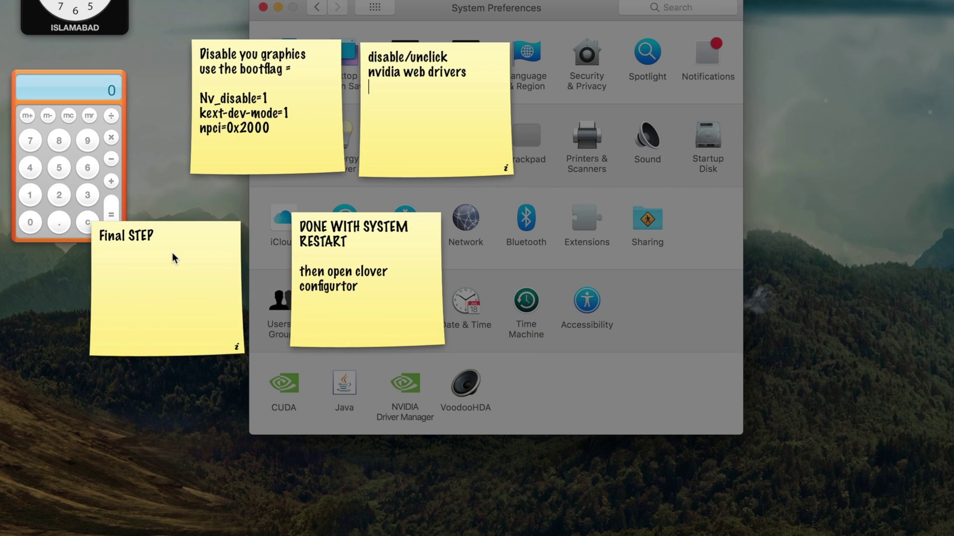
{"action": "key", "text": "Return"}
{"action": "type", "text": "1"}
{"action": "left_click", "coordinate": [155, 236]}
{"action": "key", "text": "Return"}
{"action": "left_click_drag", "start_coordinate": [198, 281], "coordinate": [222, 255]}
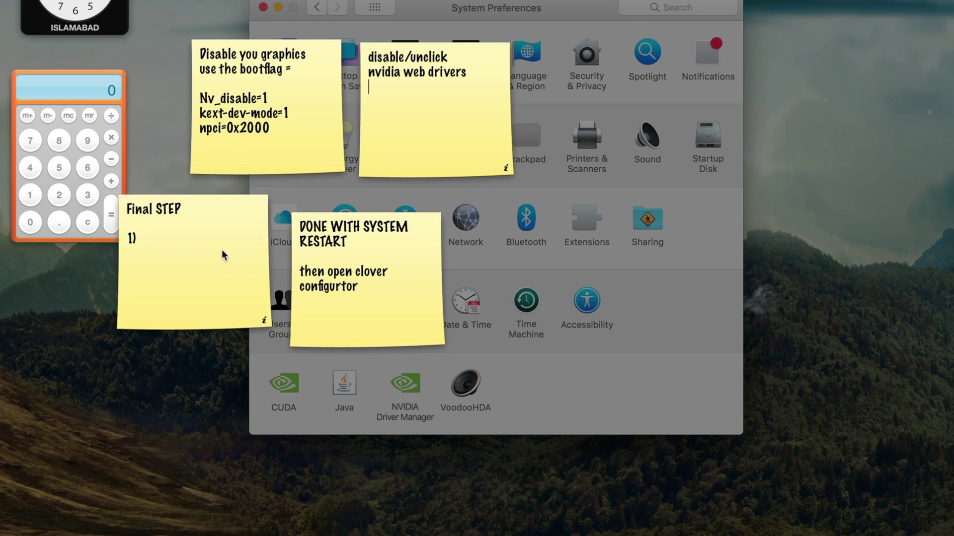
{"action": "mouse_move", "coordinate": [269, 100]}
{"action": "left_mouse_down"}
{"action": "mouse_move", "coordinate": [286, 87]}
{"action": "mouse_move", "coordinate": [278, 85]}
{"action": "left_mouse_up"}
{"action": "left_click", "coordinate": [309, 137]}
{"action": "left_click_drag", "start_coordinate": [240, 207], "coordinate": [593, 228]}
{"action": "key", "text": "super+h"}
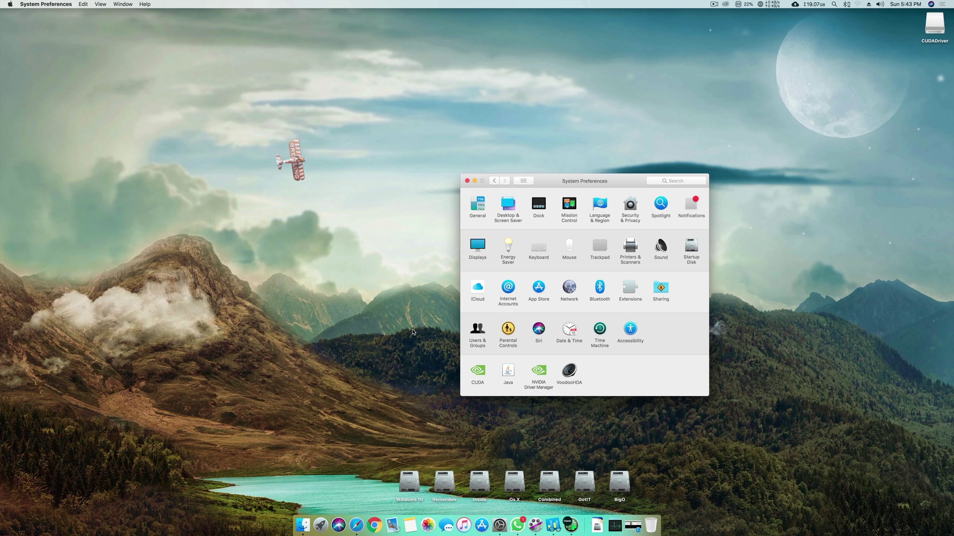
- Reopen Dashboard and write 'UNDO THE STEP' and 'Nv_disable=1' in the Final STEP note
{"action": "left_click_drag", "start_coordinate": [619, 176], "coordinate": [476, 180]}
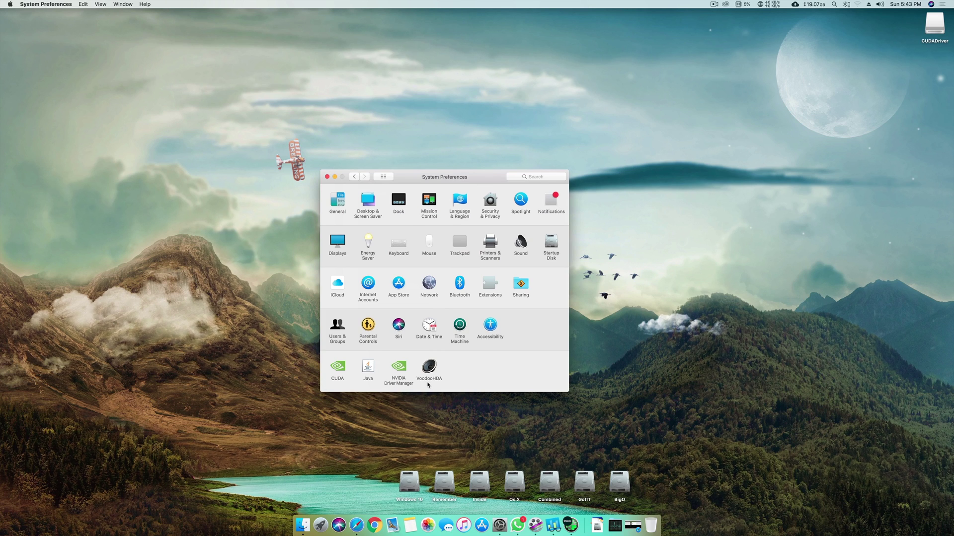
{"action": "key", "text": "F12"}
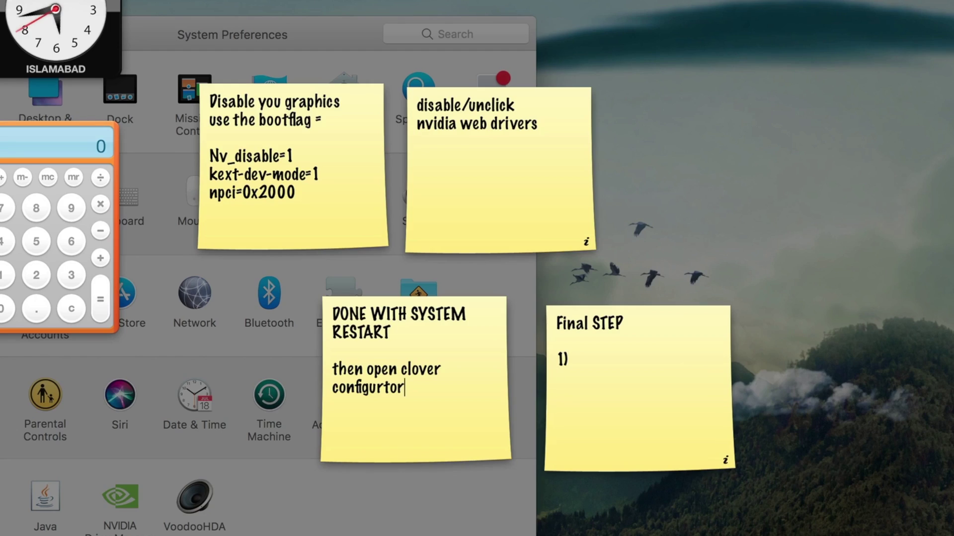
{"action": "key", "text": "BackSpace"}
{"action": "type", "text": "UNDO THE STEP"}
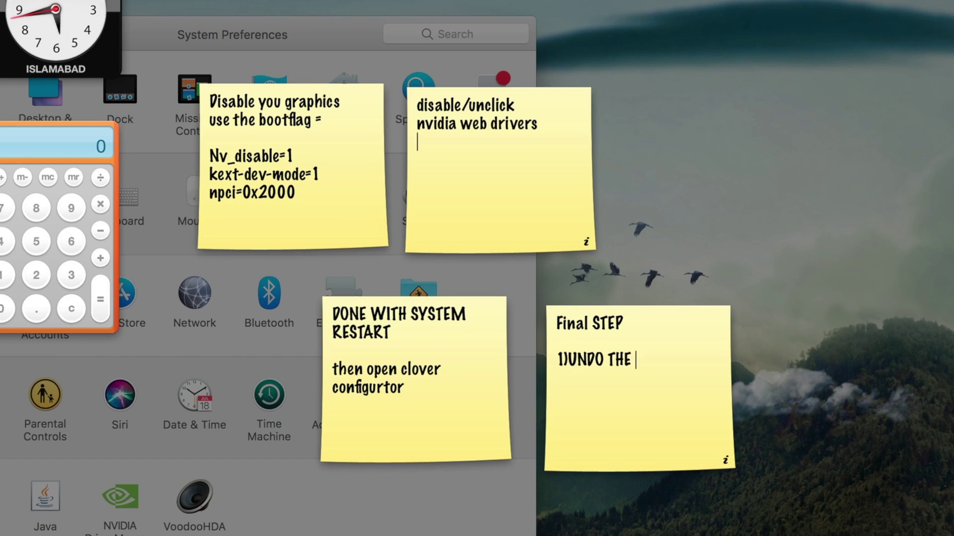
{"action": "key", "text": "Return"}
{"action": "type", "text": "Nv_"}
{"action": "type", "text": "disable=1"}
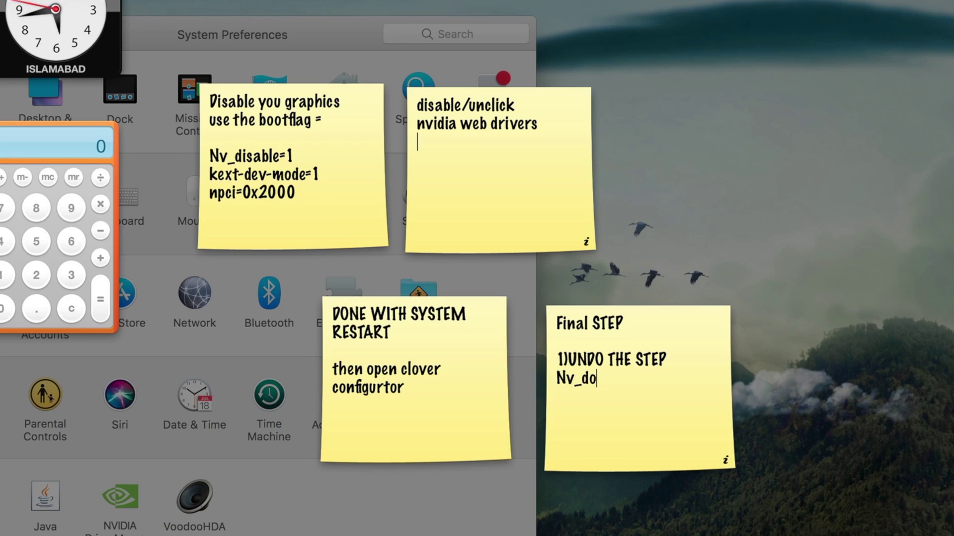
- Add 'NVIDIA web Drivers step' with the enable-the-check-box reminder, then close Dashboard
{"action": "key", "text": "Return"}
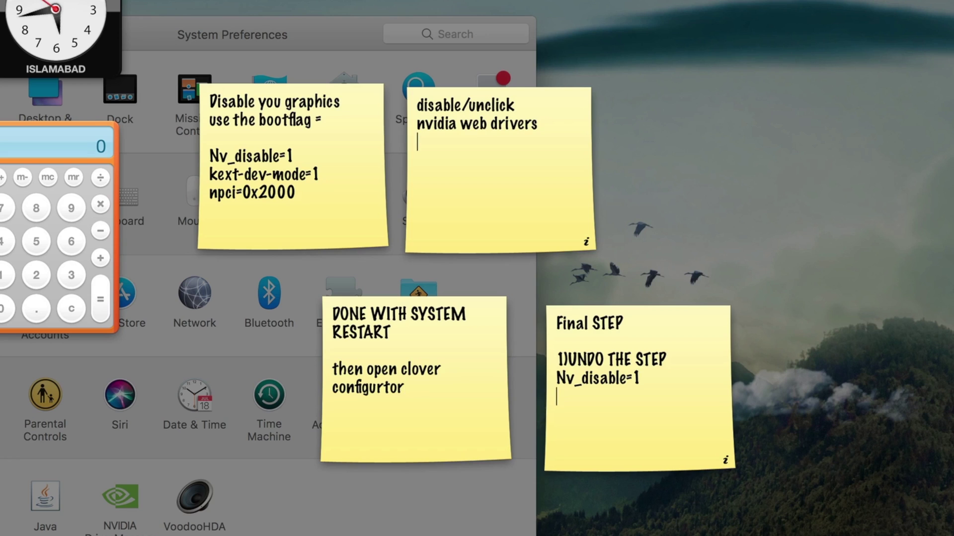
{"action": "type", "text": "NVIDIA web Drivers "}
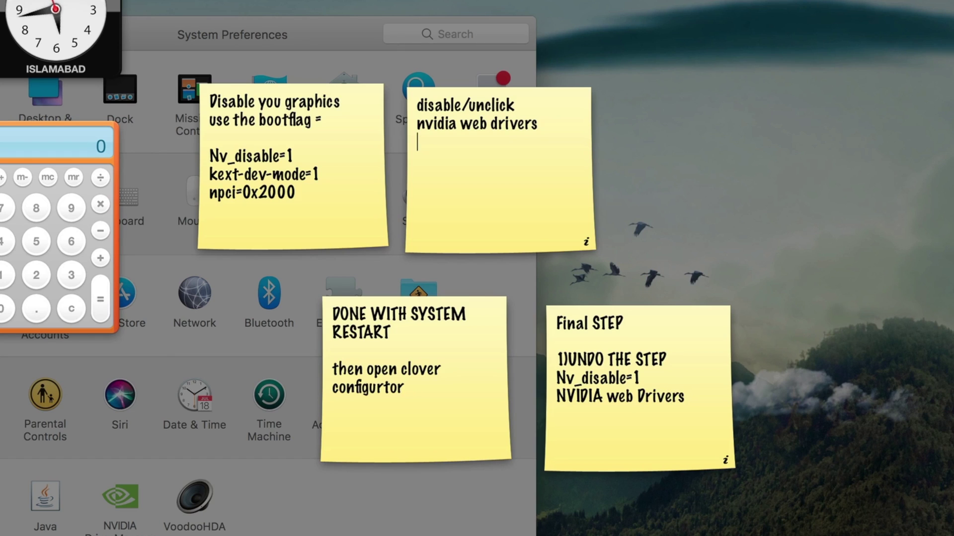
{"action": "type", "text": "step"}
{"action": "key", "text": "Return"}
{"action": "type", "text": "whi"}
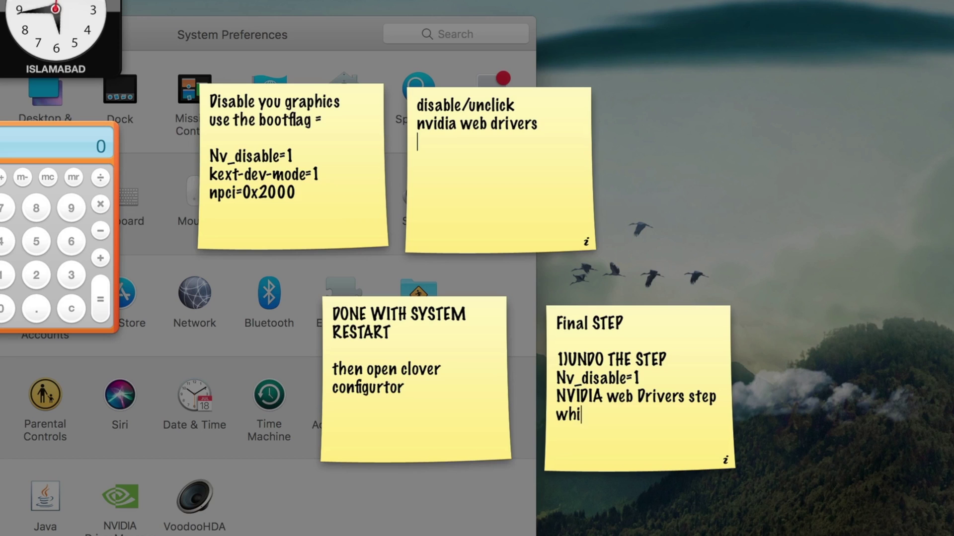
{"action": "type", "text": "ch now is you have"}
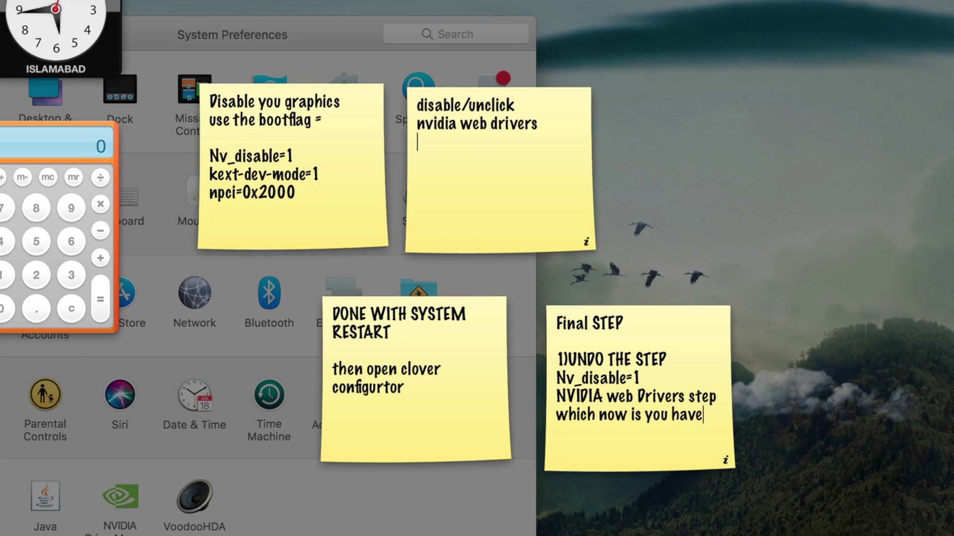
{"action": "type", "text": " to click it "}
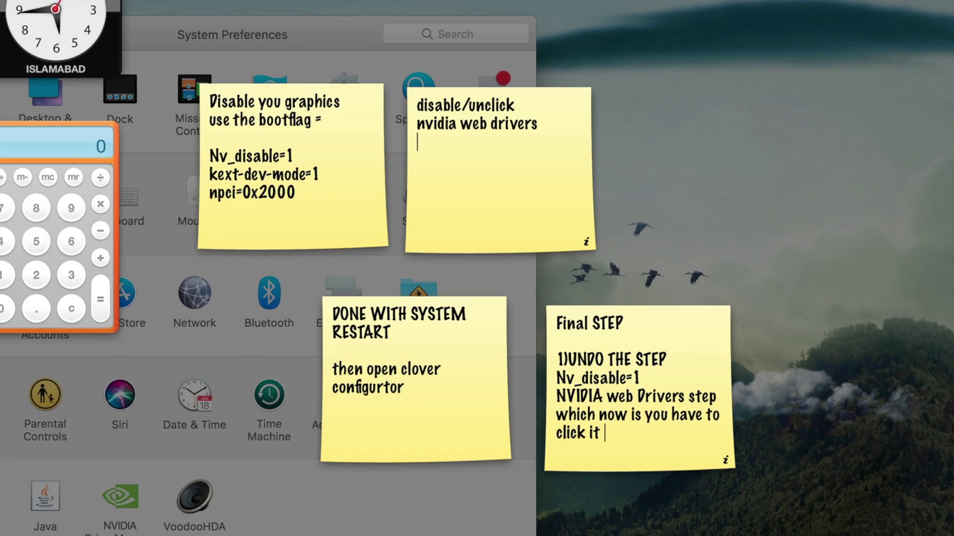
{"action": "type", "text": "(enable th"}
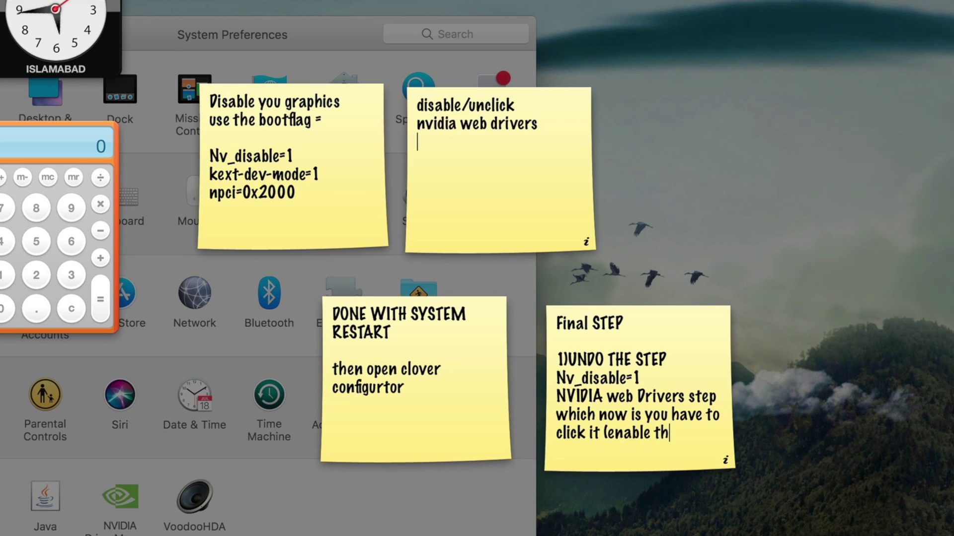
{"action": "type", "text": "e check box_"}
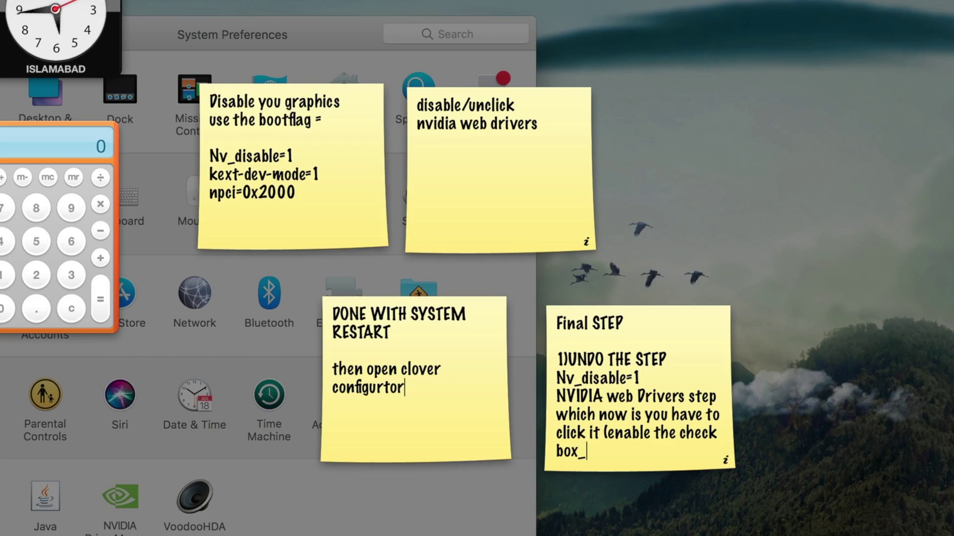
{"action": "key", "text": "BackSpace"}
{"action": "type", "text": ")"}
{"action": "key", "text": "F12"}
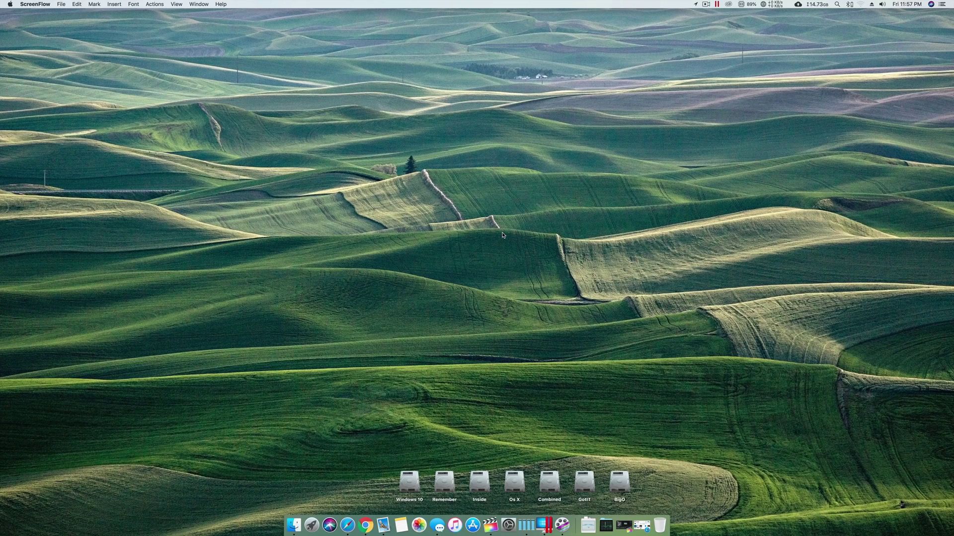
- Launch Clover Configurator from search, view the EFI partitions, and open System Parameters
{"action": "key", "text": "ctrl+space"}
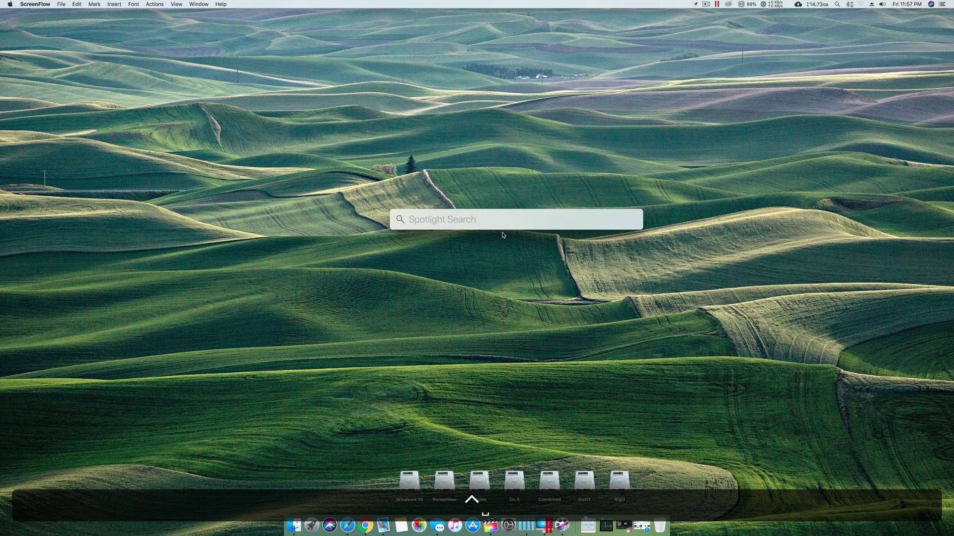
{"action": "type", "text": "clover"}
{"action": "key", "text": "Return"}
{"action": "left_click_drag", "start_coordinate": [462, 168], "coordinate": [385, 158]}
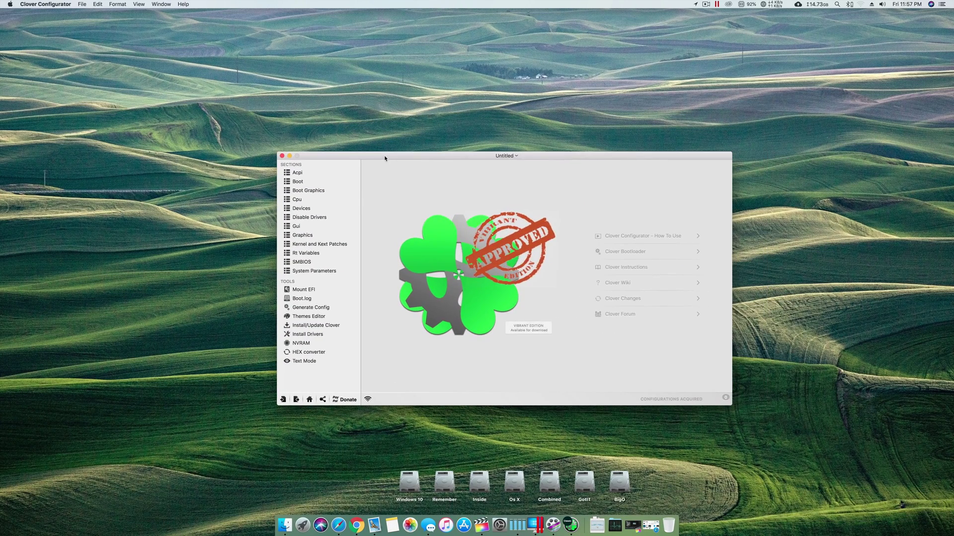
{"action": "left_click", "coordinate": [320, 289]}
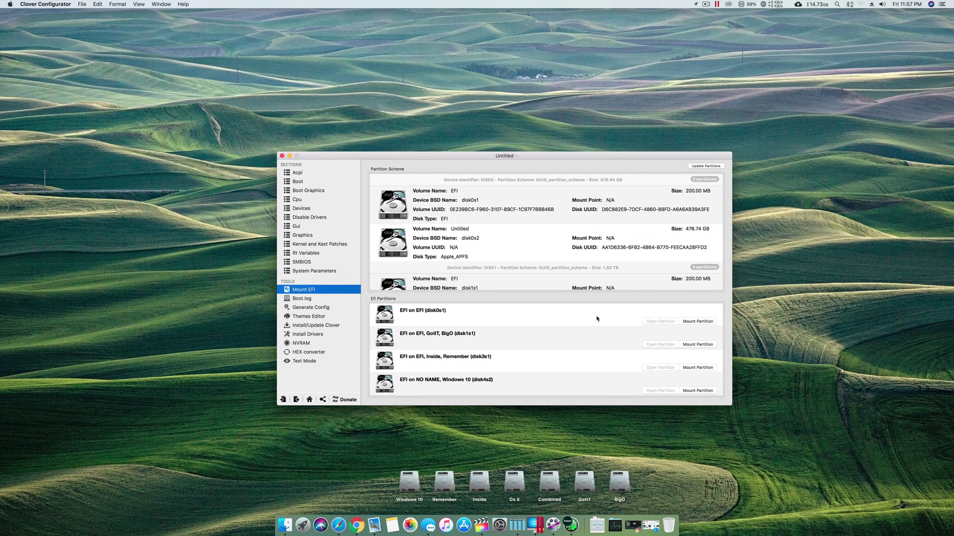
{"action": "left_click", "coordinate": [328, 271]}
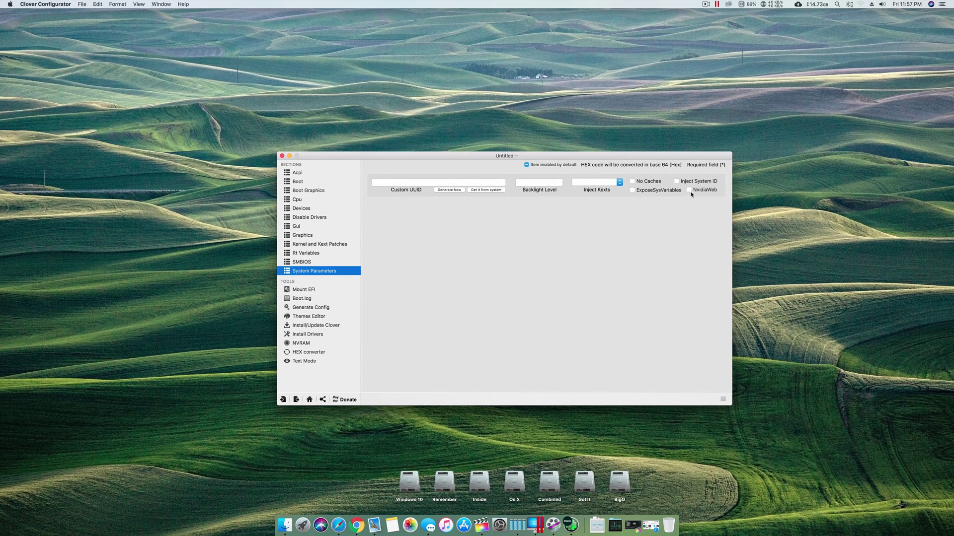
{"action": "key", "text": "super"}
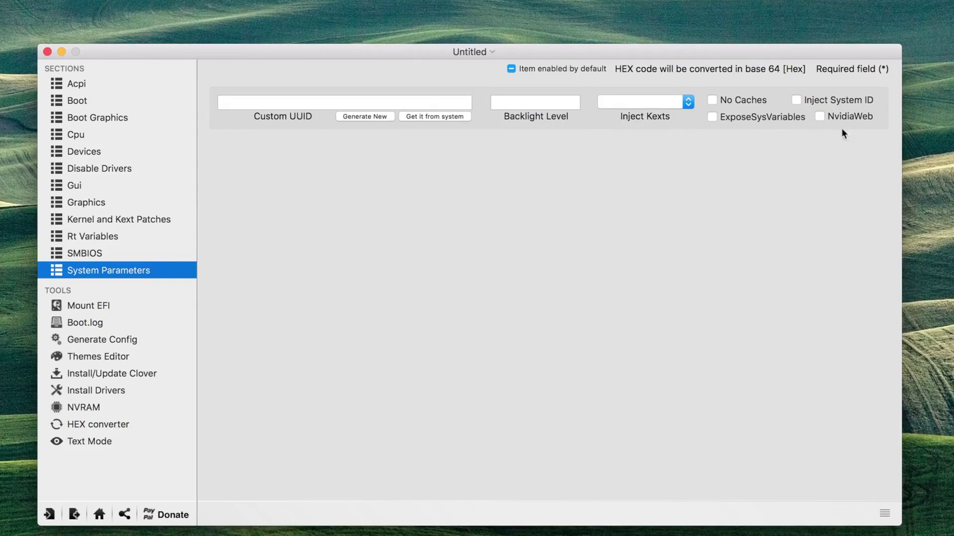
- Toggle NvidiaWeb on and off, then toggle Boot's Verbose (-v) option on and off
{"action": "left_click", "coordinate": [835, 118]}
{"action": "left_click", "coordinate": [835, 118]}
{"action": "left_click", "coordinate": [92, 104]}
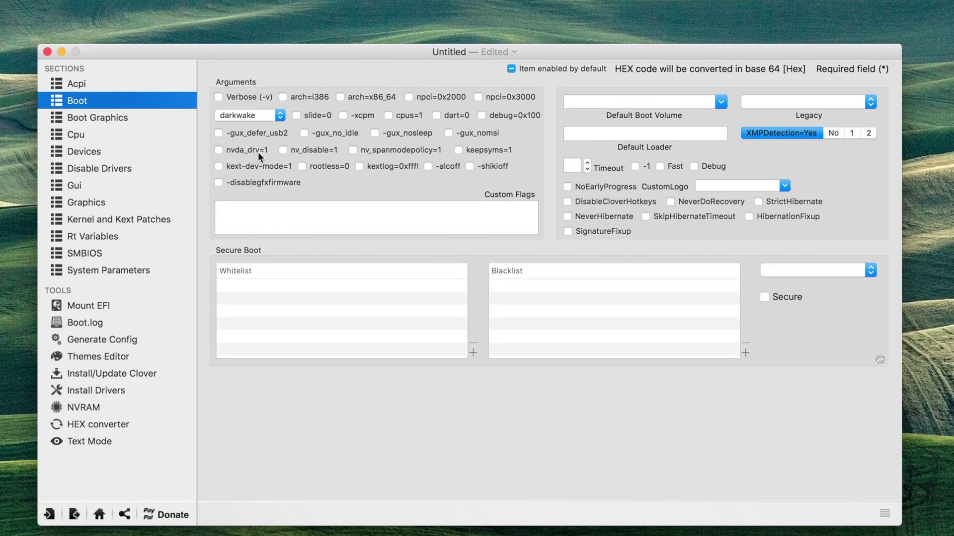
{"action": "left_click", "coordinate": [220, 96]}
{"action": "left_click", "coordinate": [252, 98]}
- Revisit System Parameters and Boot, view the Install Drivers lists, and return to the welcome page
{"action": "left_click", "coordinate": [134, 273]}
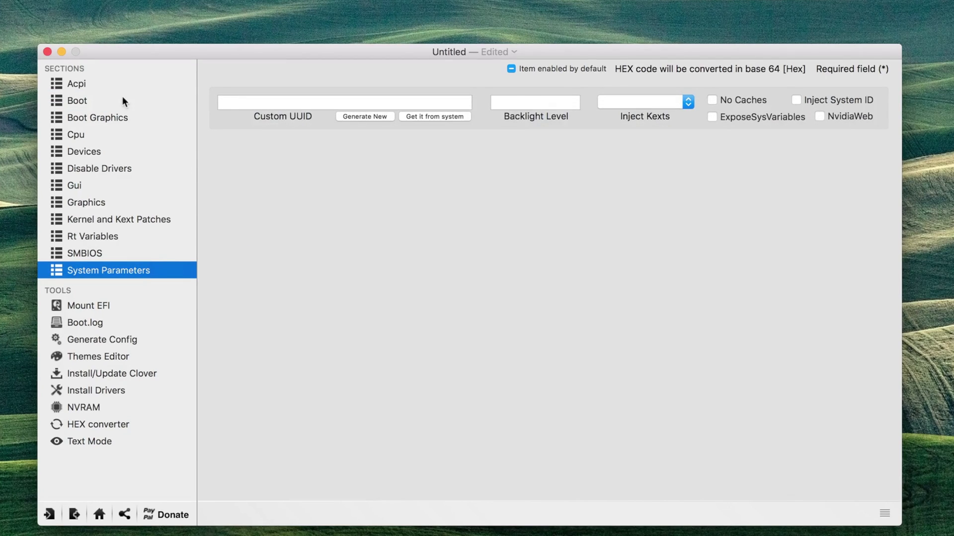
{"action": "left_click", "coordinate": [123, 101]}
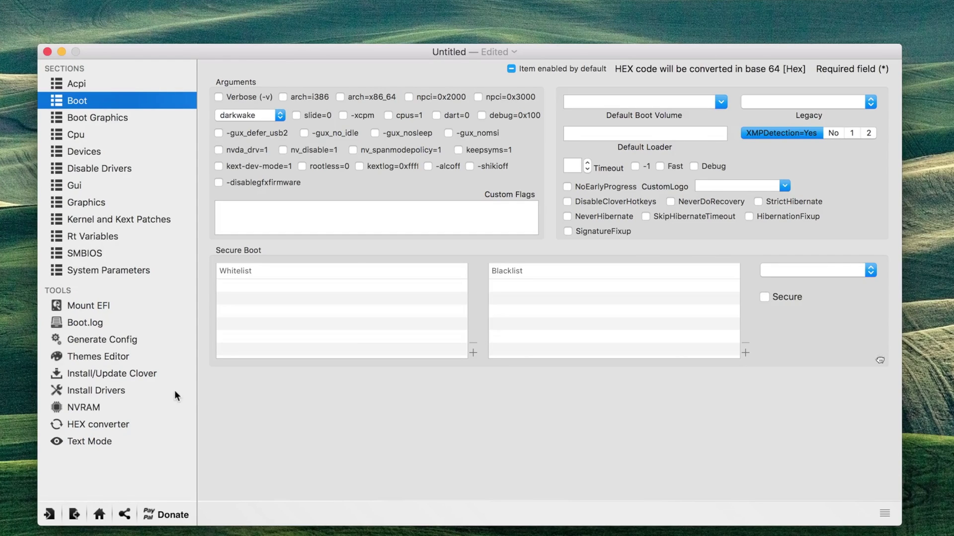
{"action": "left_click", "coordinate": [148, 390]}
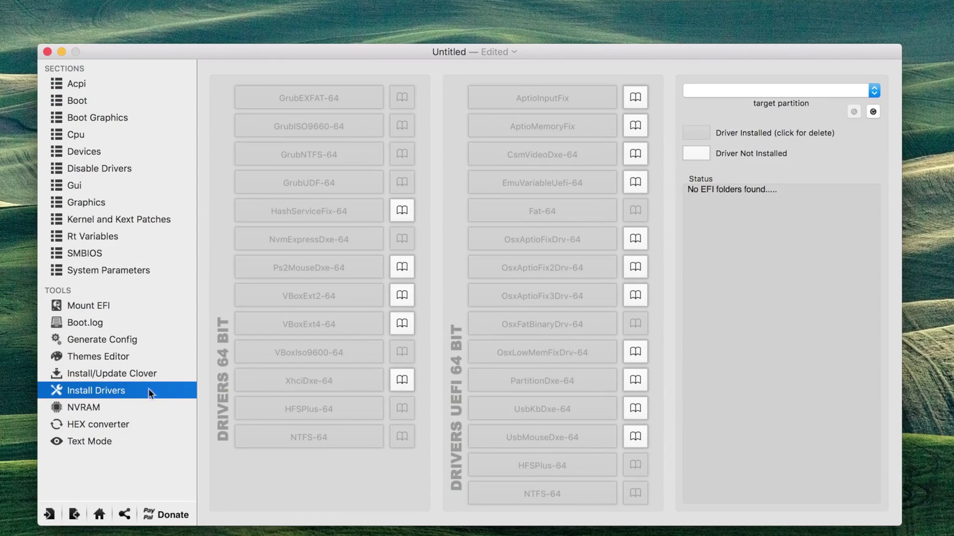
{"action": "left_click", "coordinate": [101, 515]}
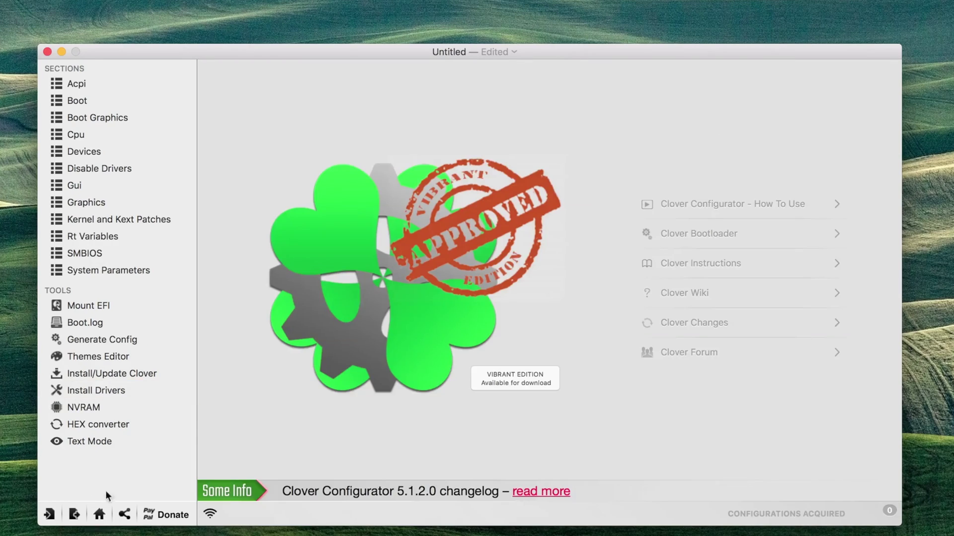
- Mount the disk0s1 EFI partition from the Mount EFI list
{"action": "left_click", "coordinate": [130, 272]}
{"action": "left_click", "coordinate": [101, 516]}
{"action": "left_click", "coordinate": [121, 305]}
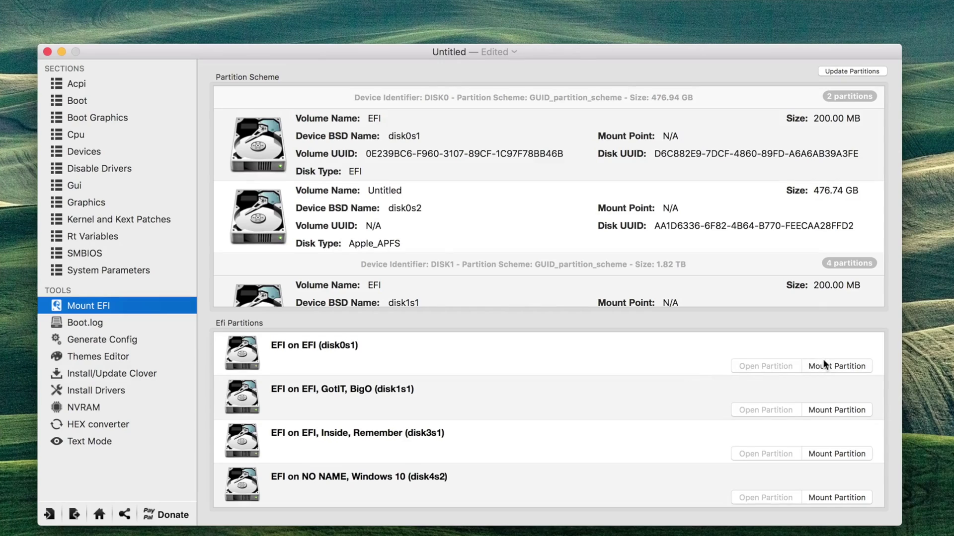
{"action": "left_click", "coordinate": [823, 365]}
- Open the CLOVER config.plist, discard the Untitled document with Delete, and view Install Drivers
{"action": "left_click", "coordinate": [99, 515]}
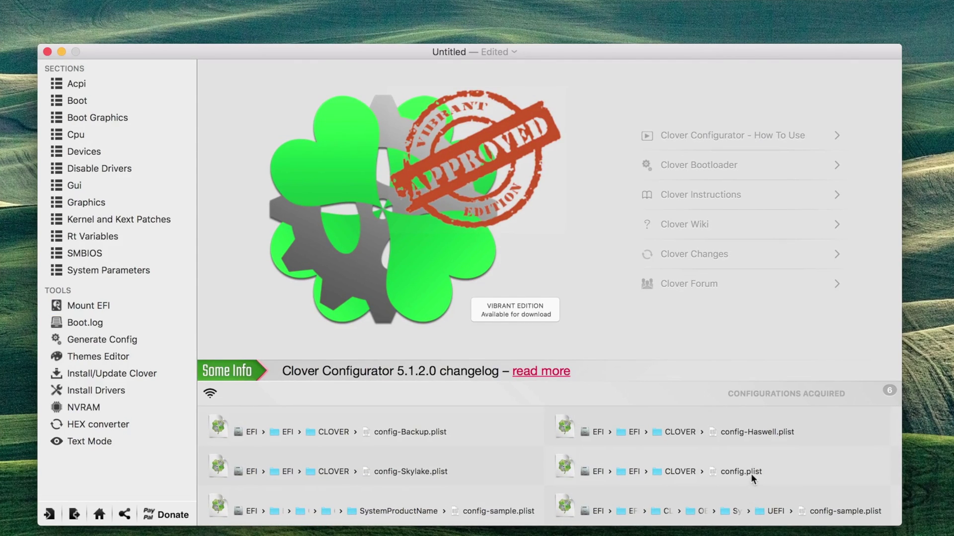
{"action": "left_click", "coordinate": [750, 473]}
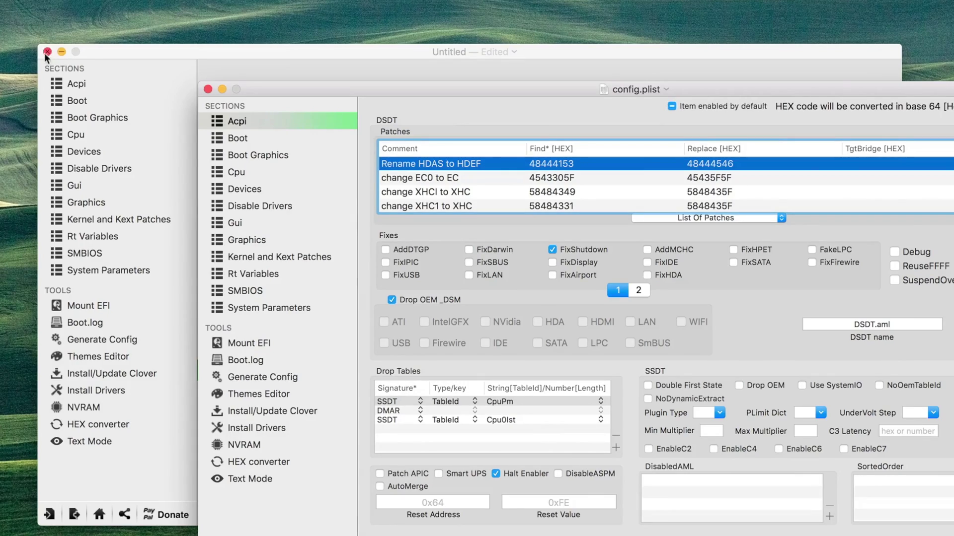
{"action": "left_click", "coordinate": [48, 51]}
{"action": "left_click", "coordinate": [334, 326]}
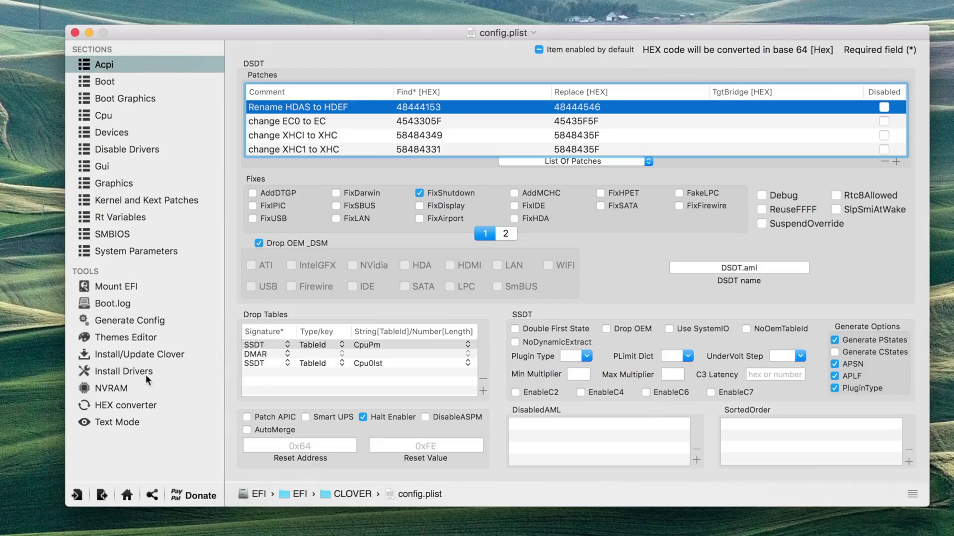
{"action": "left_click", "coordinate": [145, 374]}
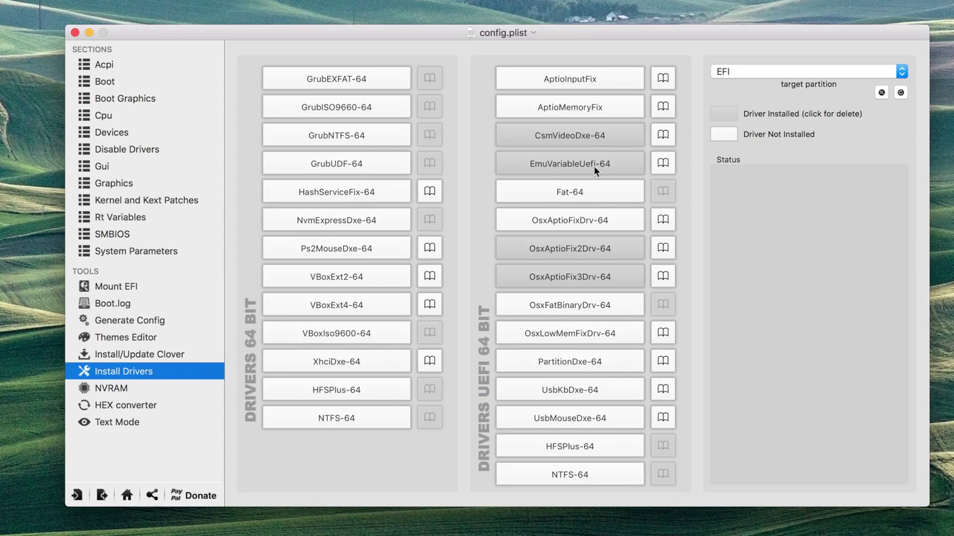
- Move the config.plist window aside and use the hot corner to show all six Dashboard sticky notes
{"action": "left_click_drag", "start_coordinate": [656, 32], "coordinate": [604, 135]}
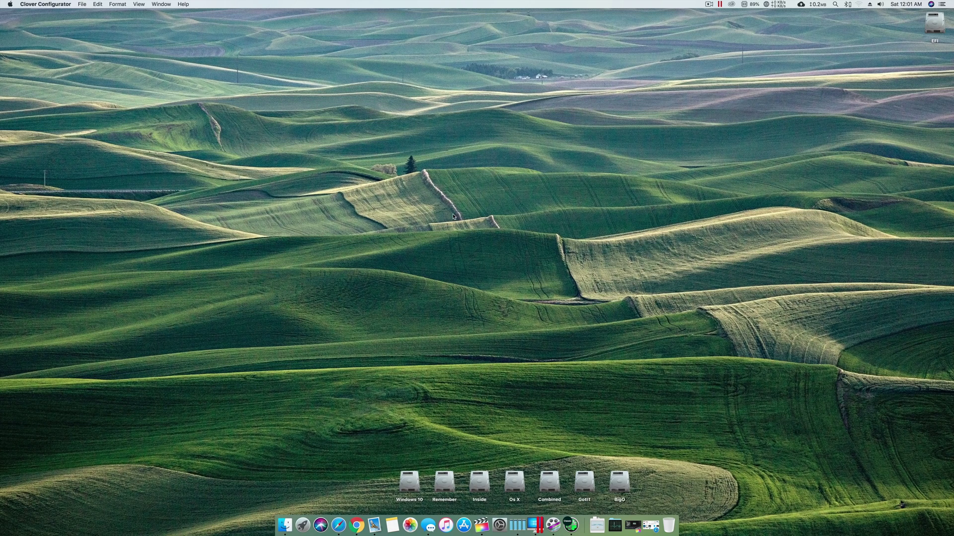
{"action": "mouse_move", "coordinate": [3, 532]}
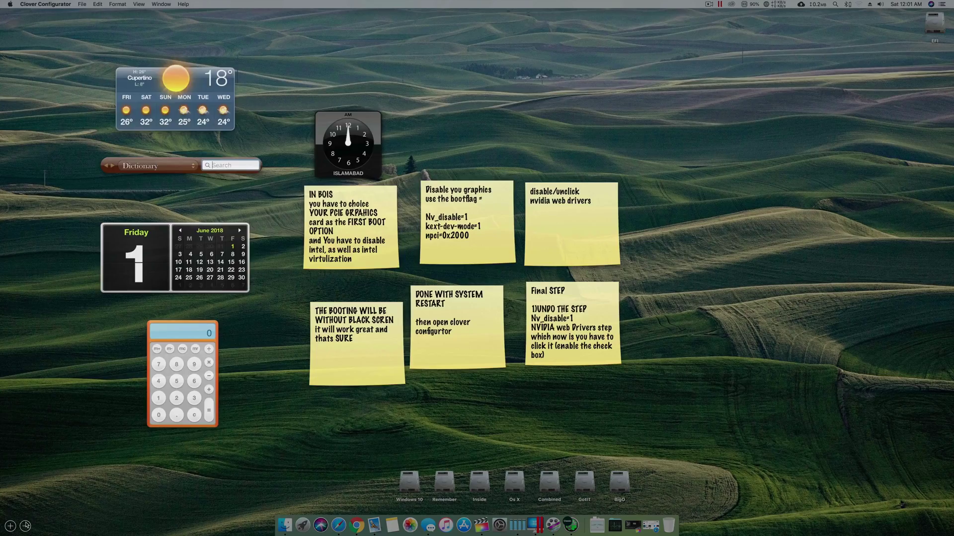